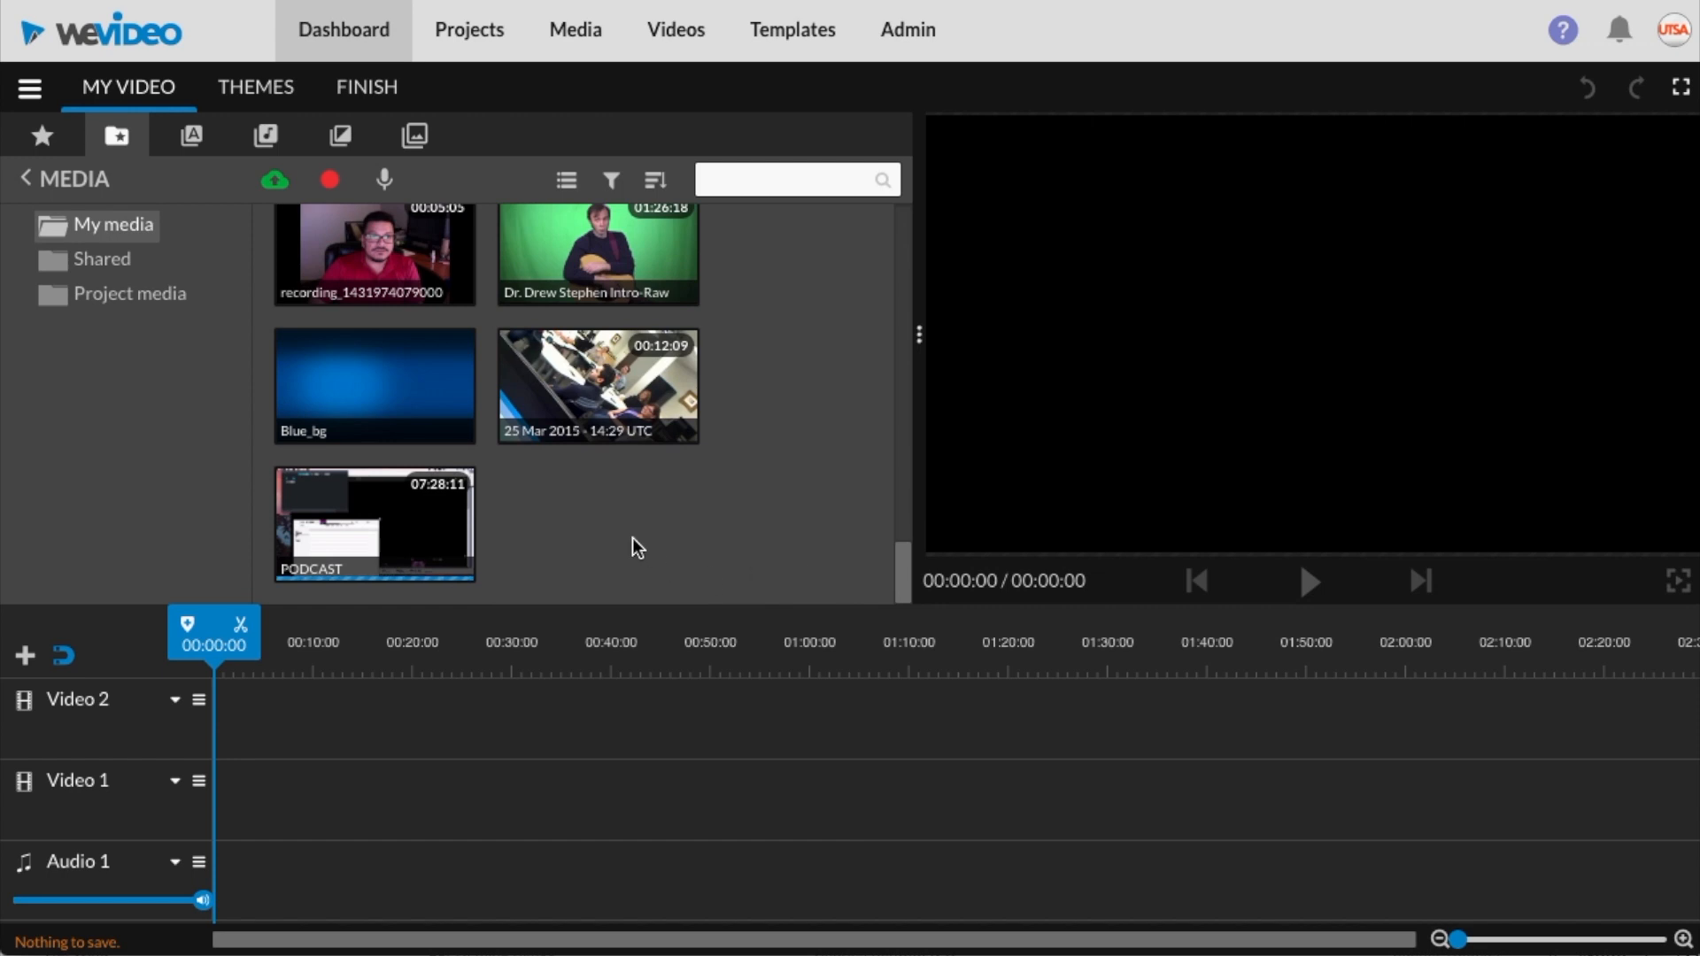
# Import a screen-recording video file into My media through the Import media dialog
pyautogui.scroll(1, 713, 519)
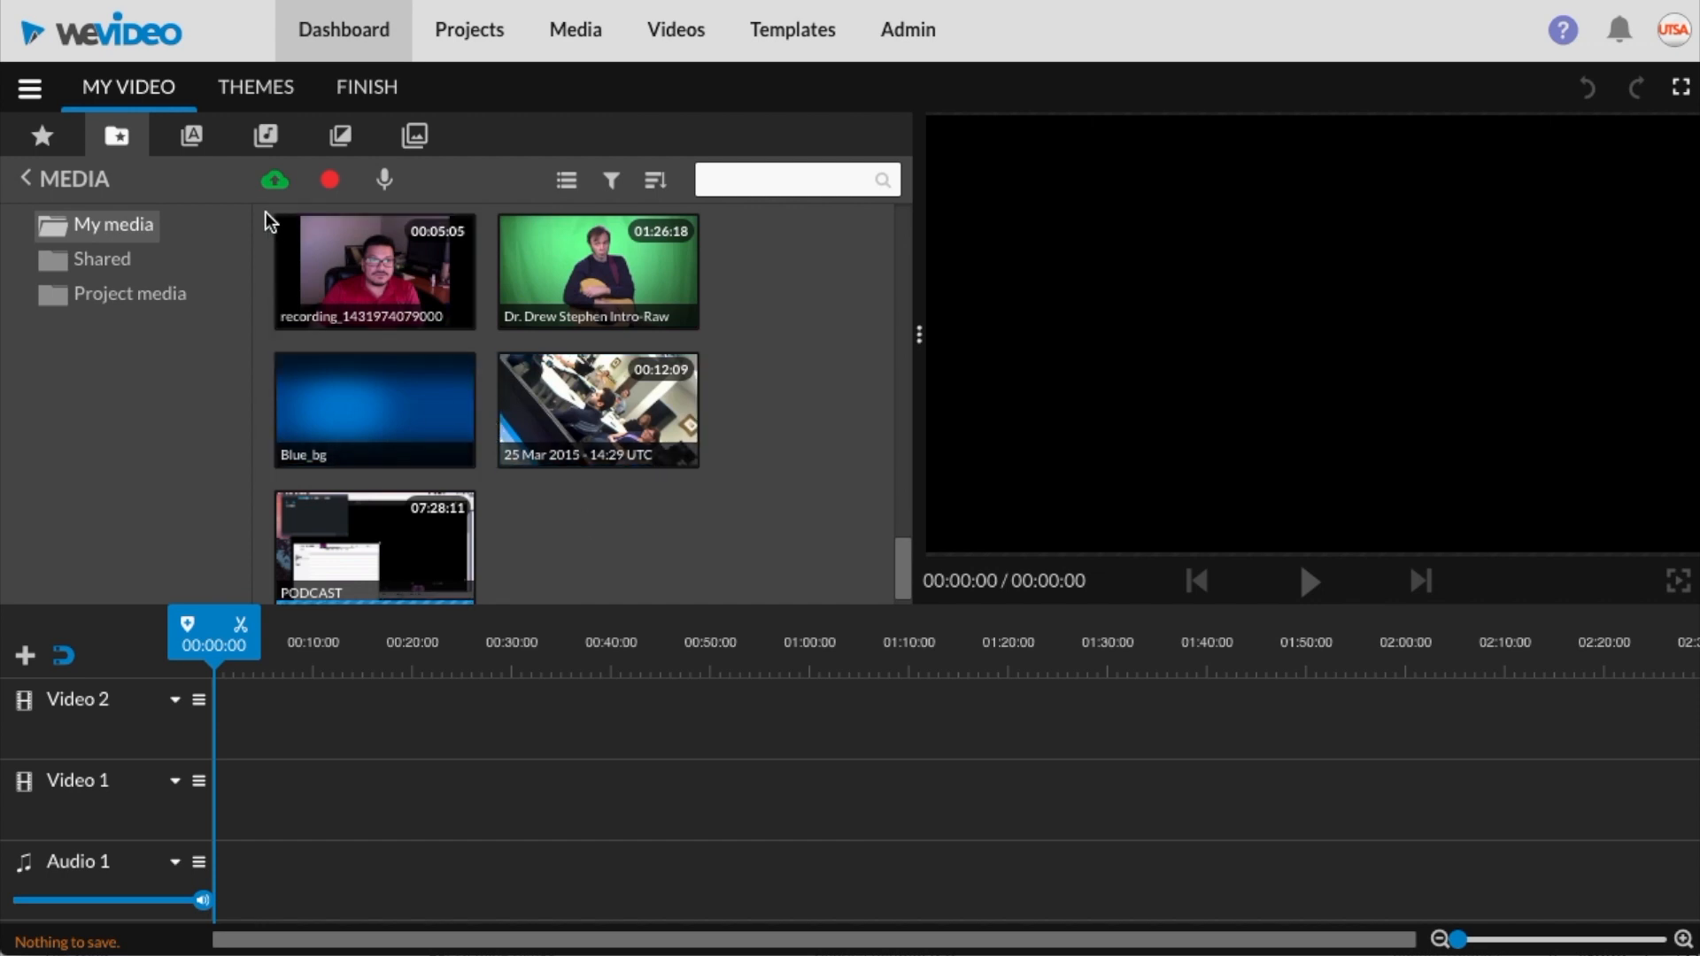
pyautogui.click(99, 232)
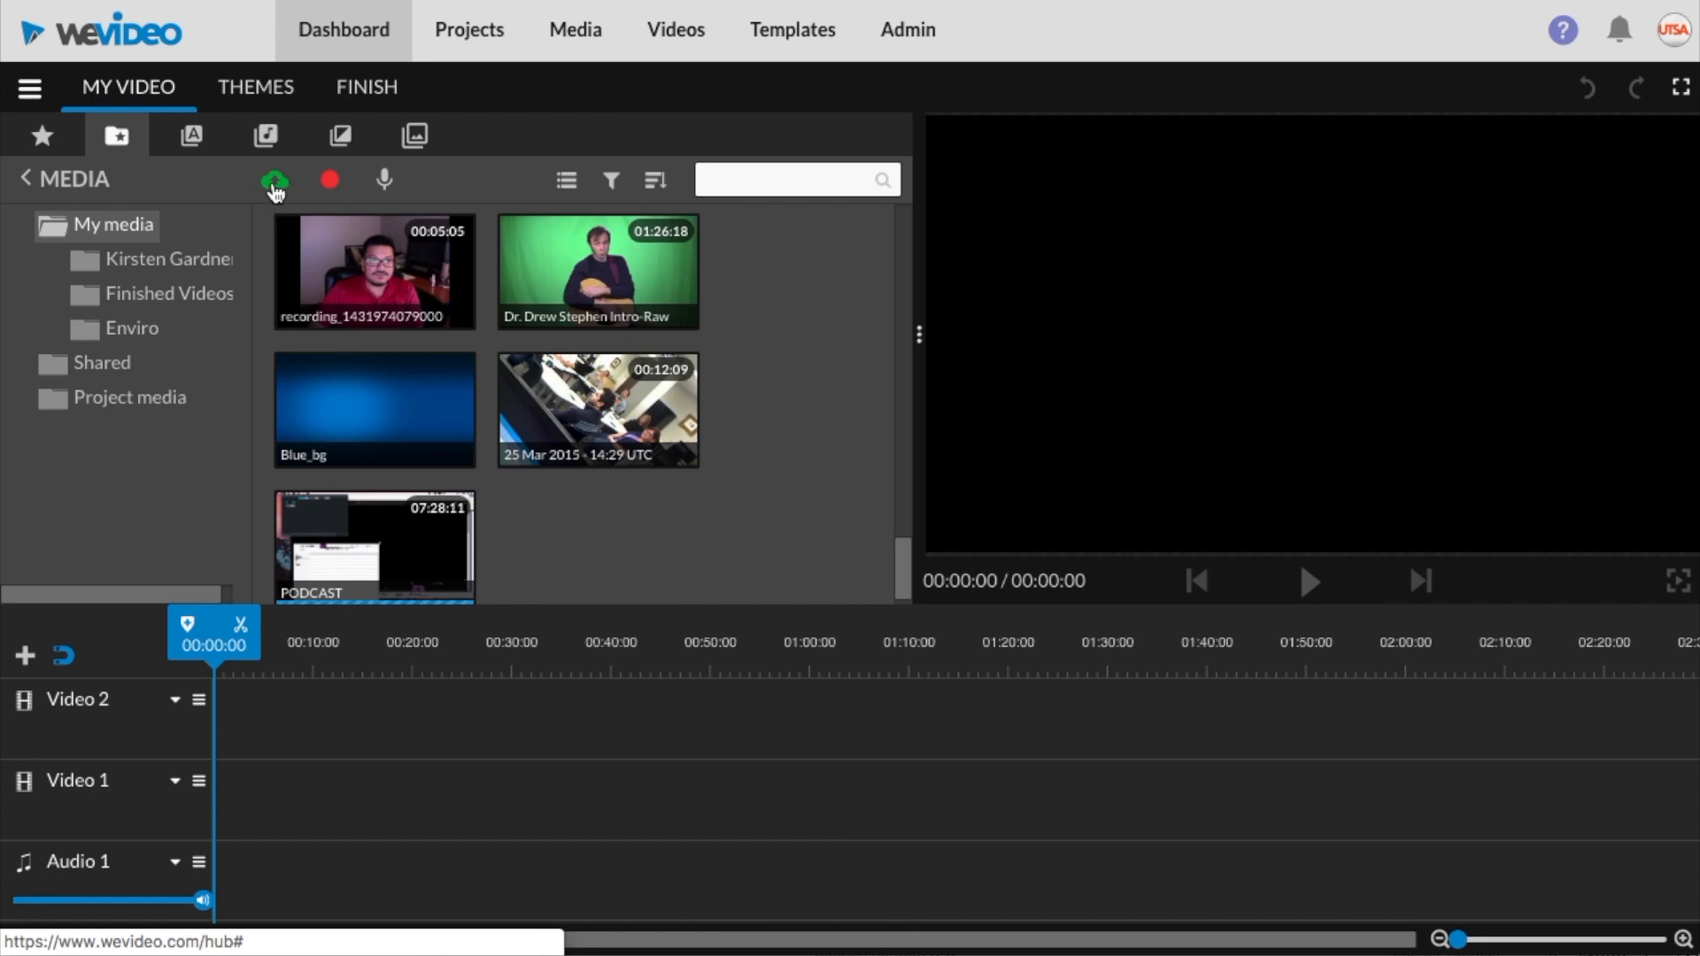
pyautogui.click(275, 184)
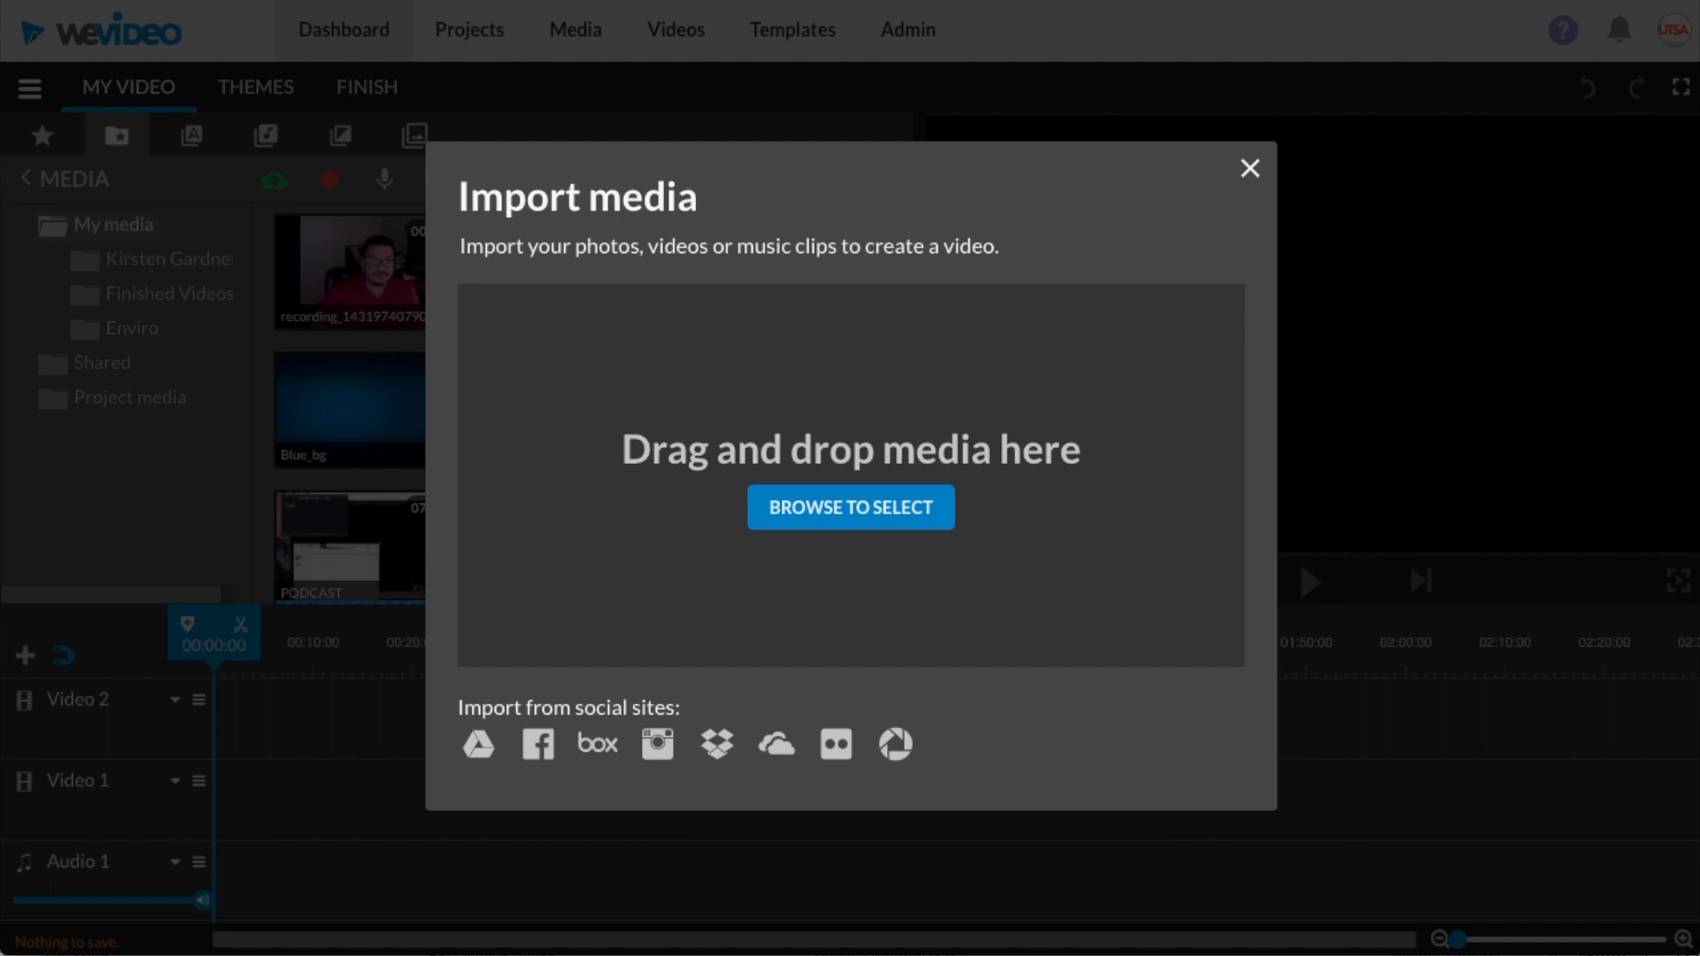
pyautogui.moveTo(1219, 700); pyautogui.dragTo(906, 501)
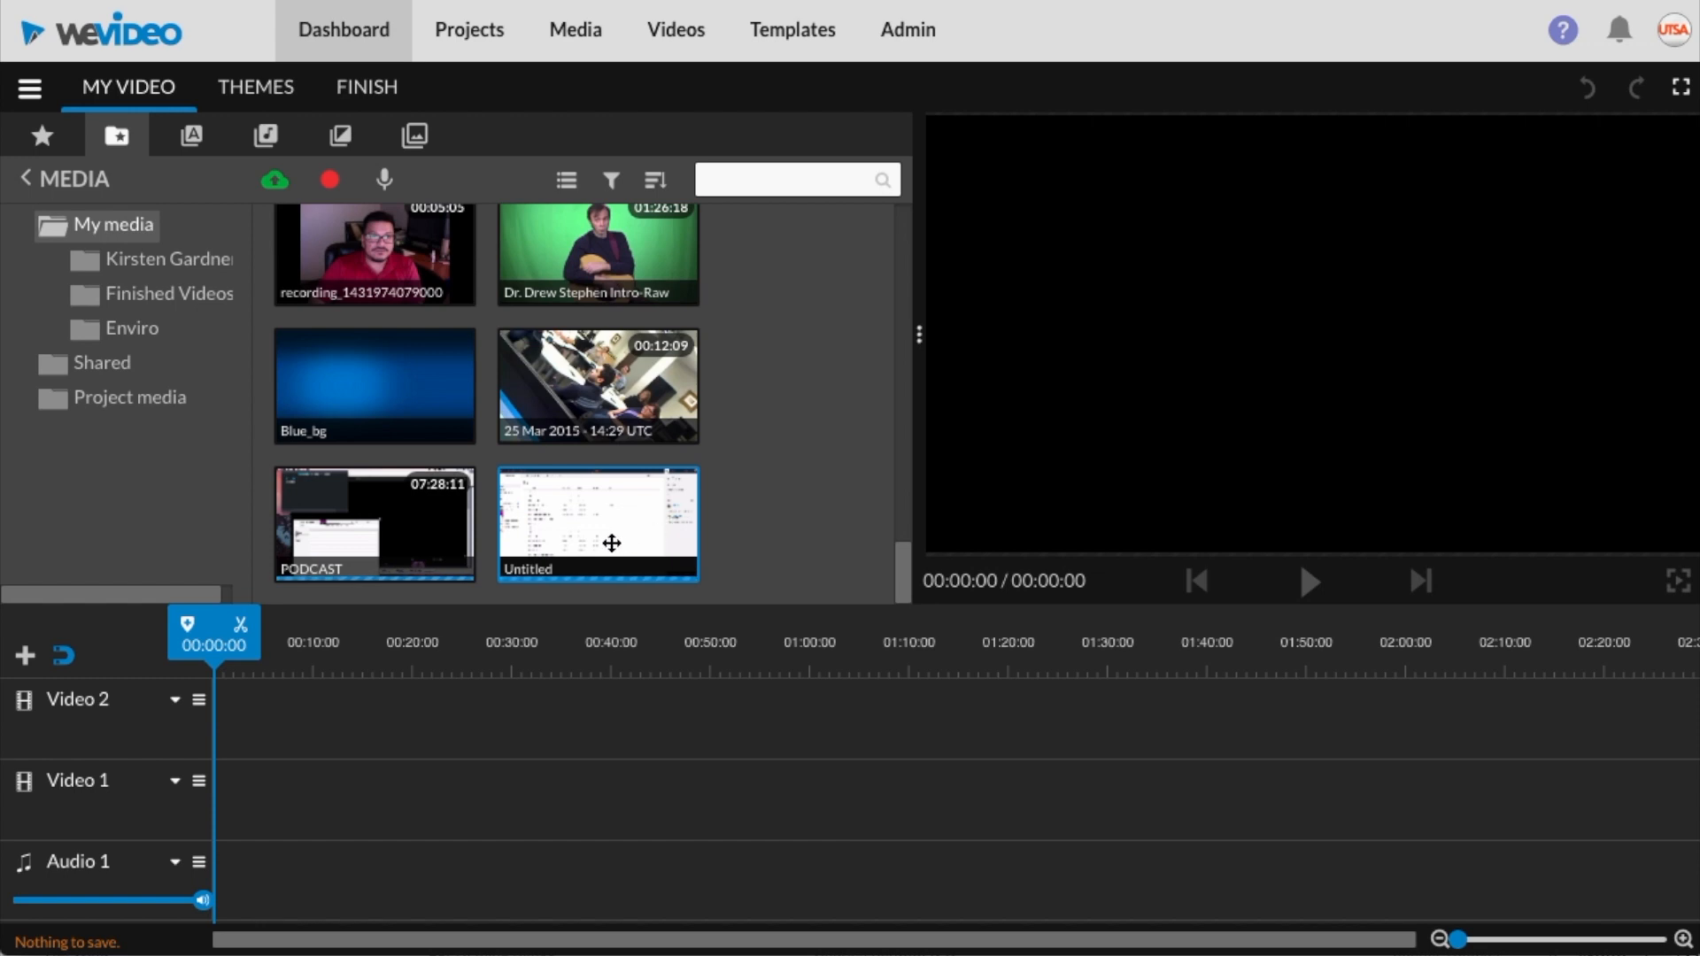
# Place the Untitled clip onto the Video 1 track of the timeline
pyautogui.moveTo(614, 527); pyautogui.dragTo(236, 797)
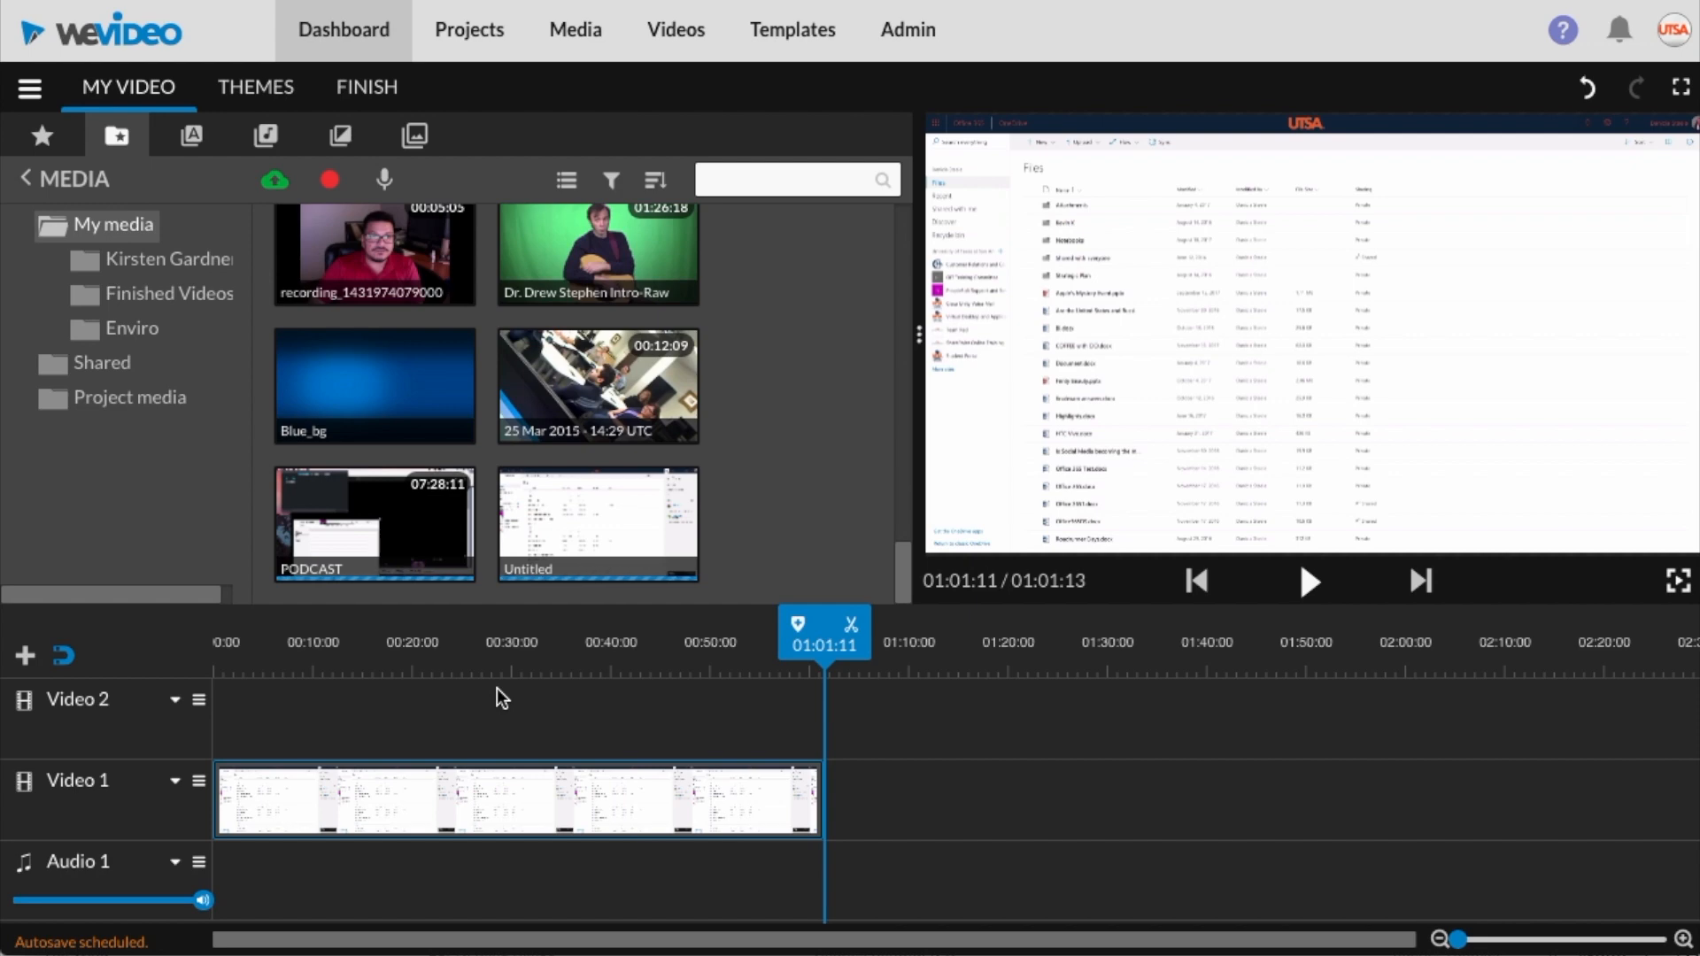
pyautogui.moveTo(819, 644); pyautogui.dragTo(821, 684)
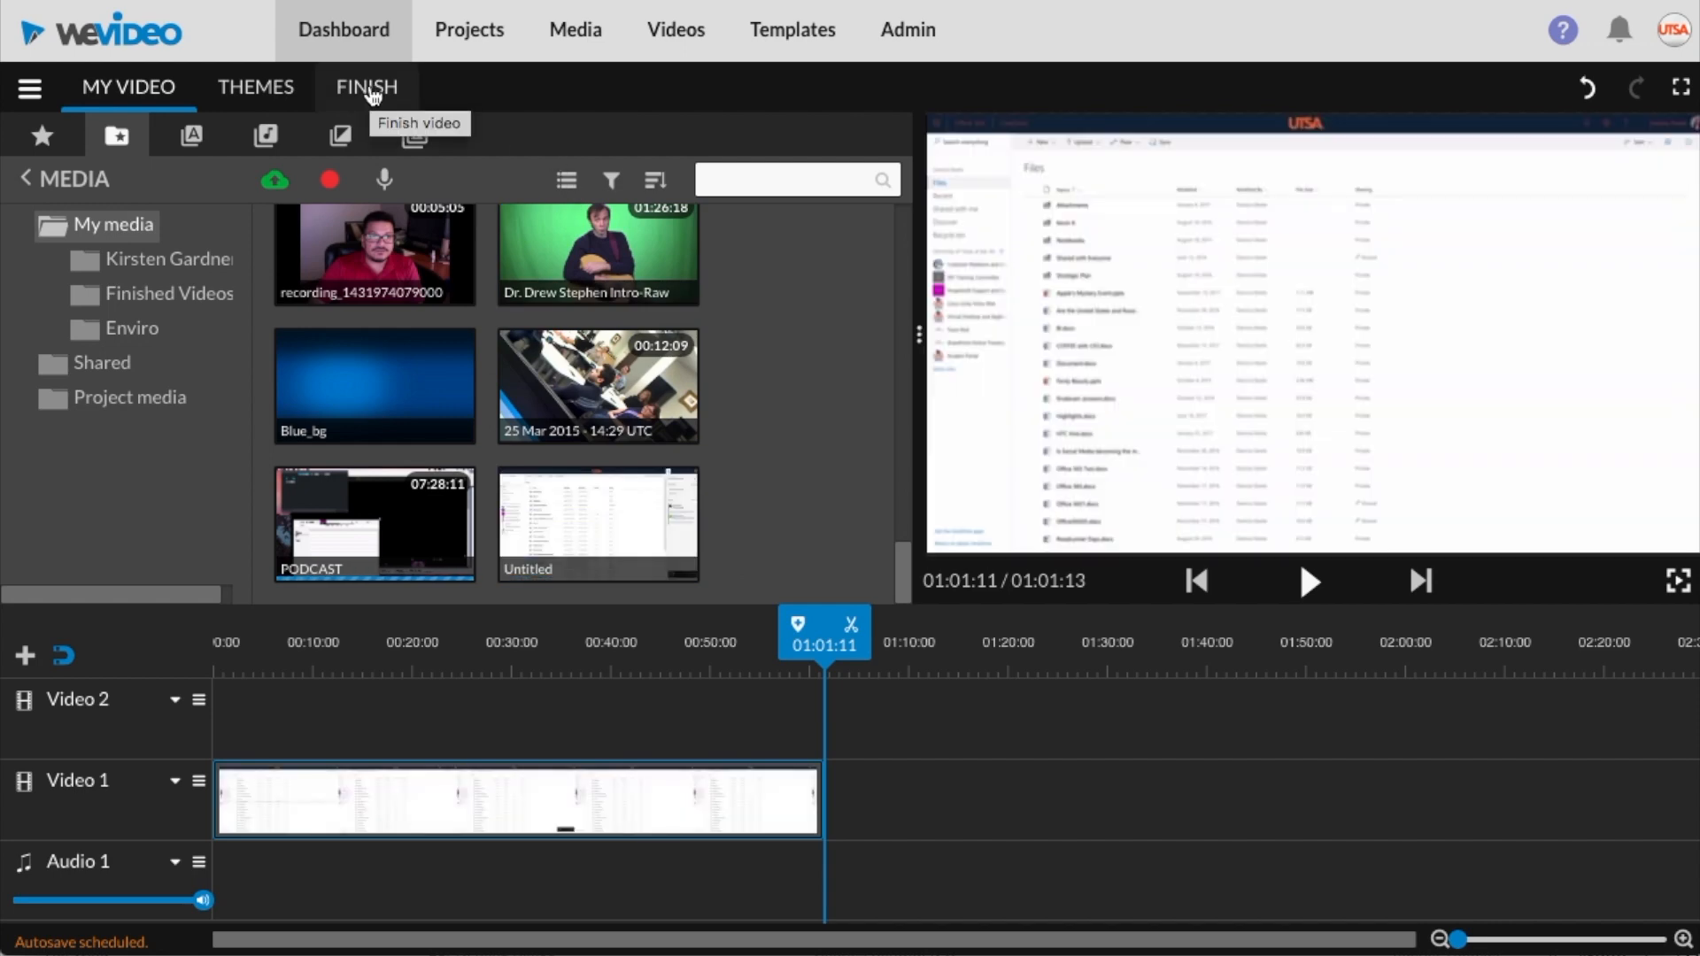
# Start finishing the video and set its title to "Carrillo Export Video Example"
pyautogui.click(368, 88)
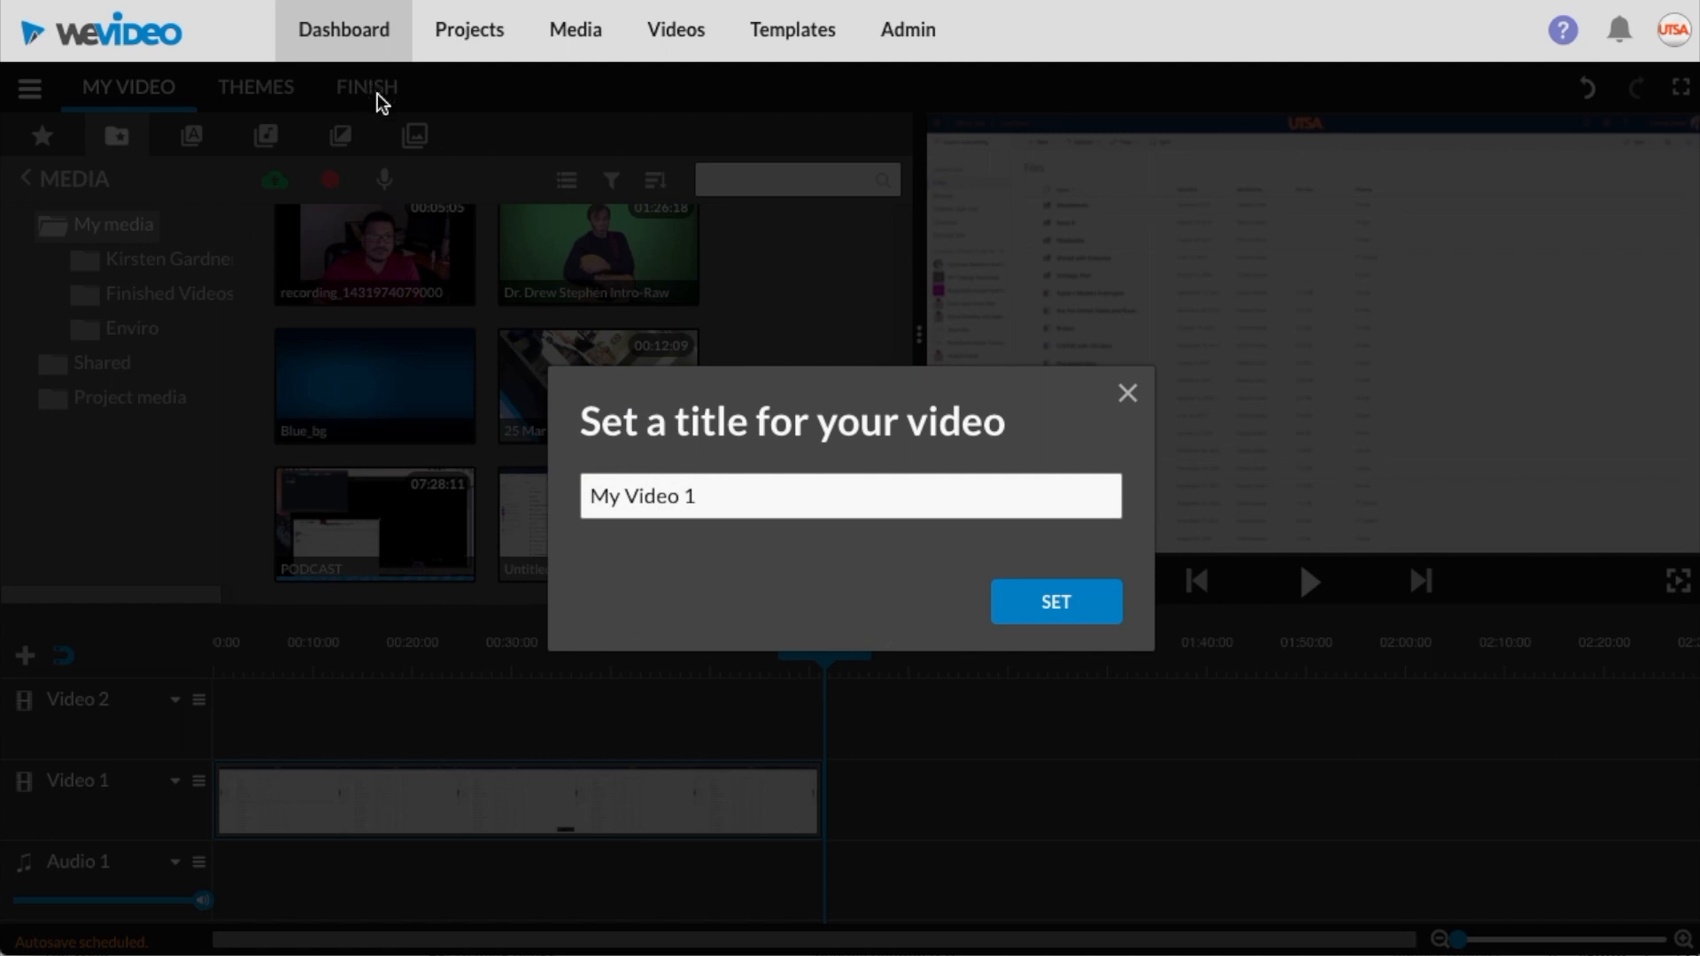
pyautogui.moveTo(721, 493); pyautogui.dragTo(511, 478)
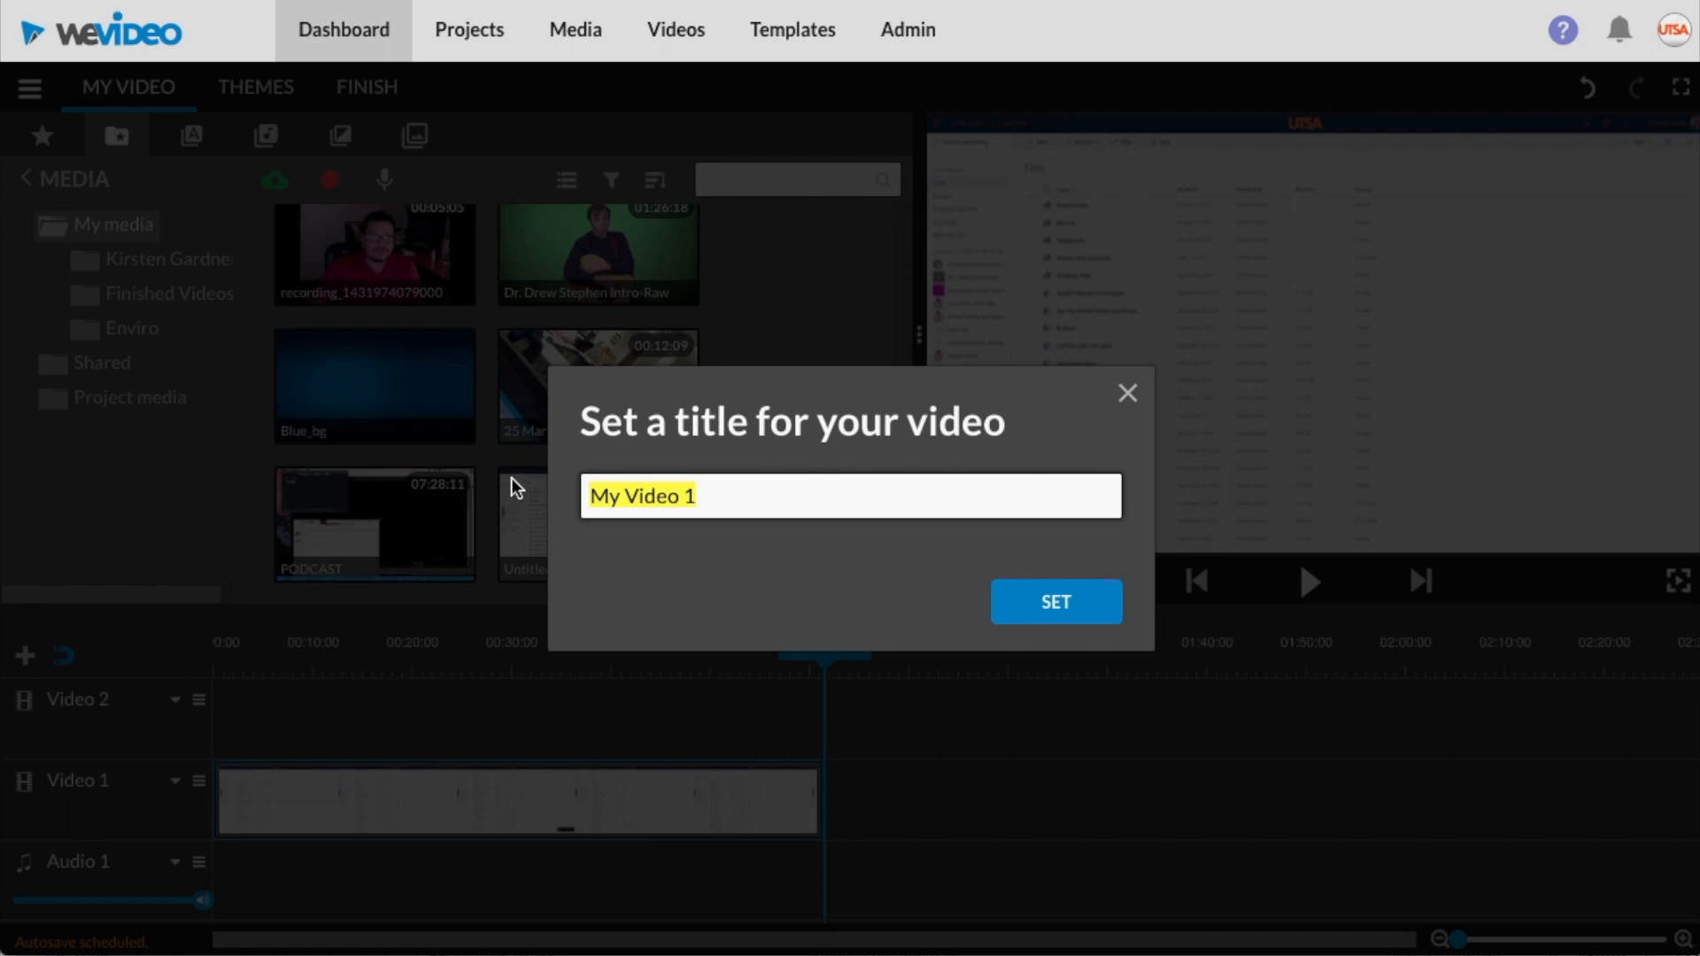
pyautogui.write('Carrillo Export Video Example')
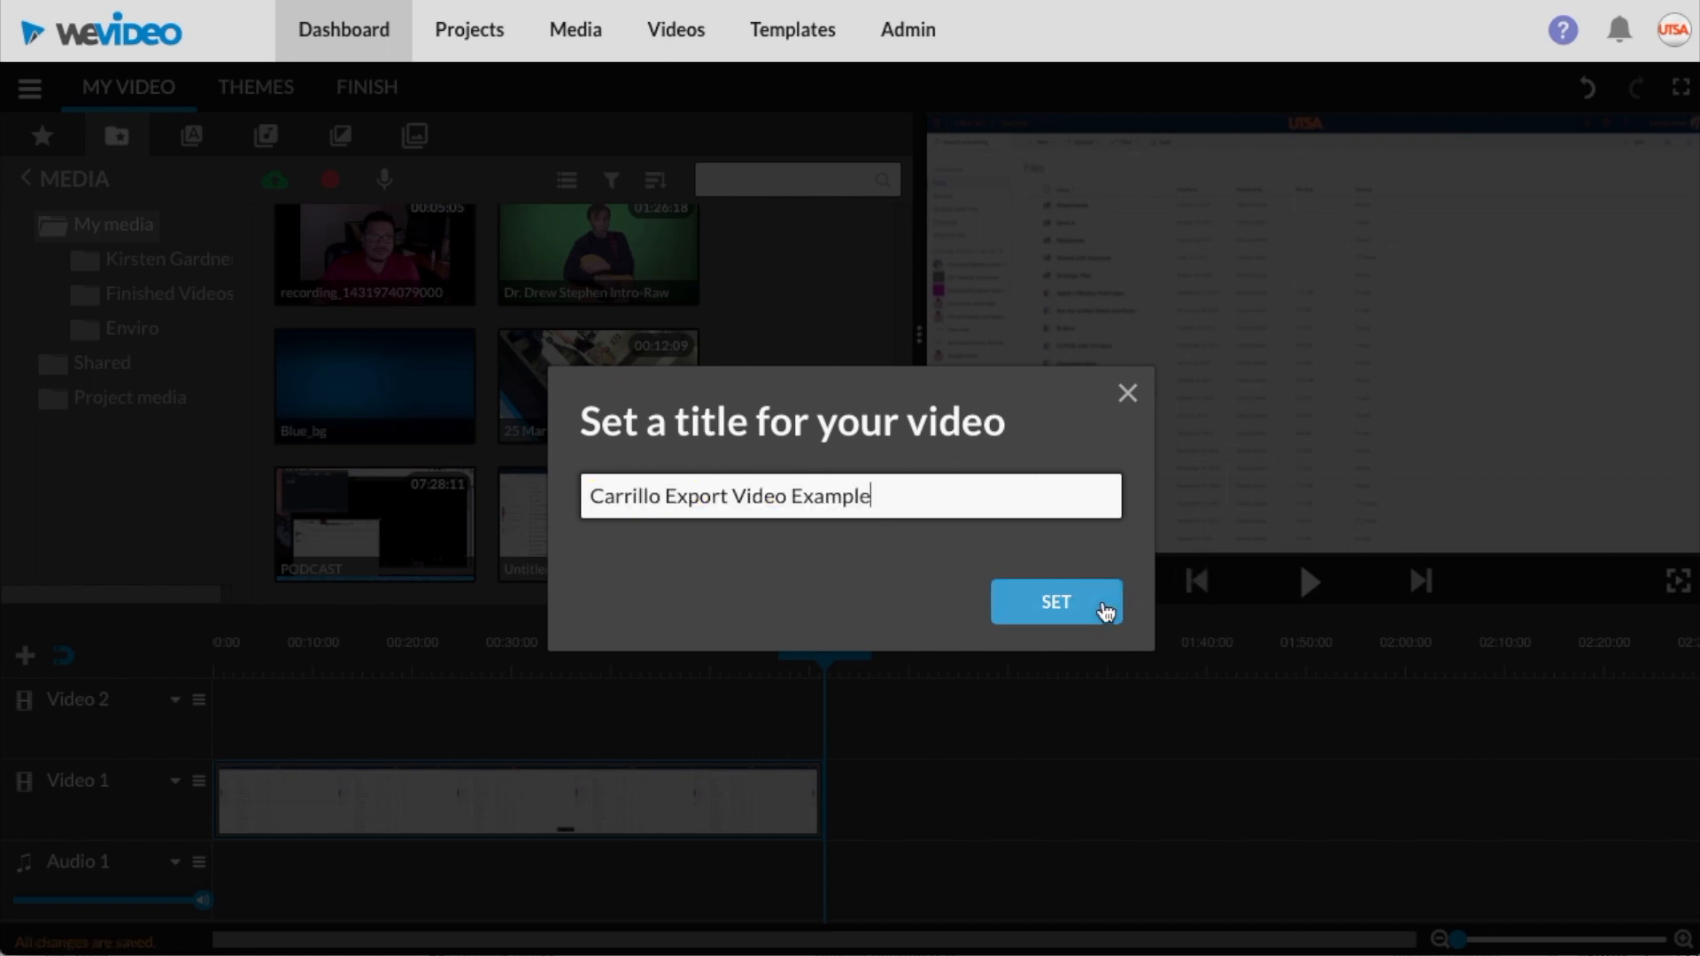
pyautogui.click(1053, 611)
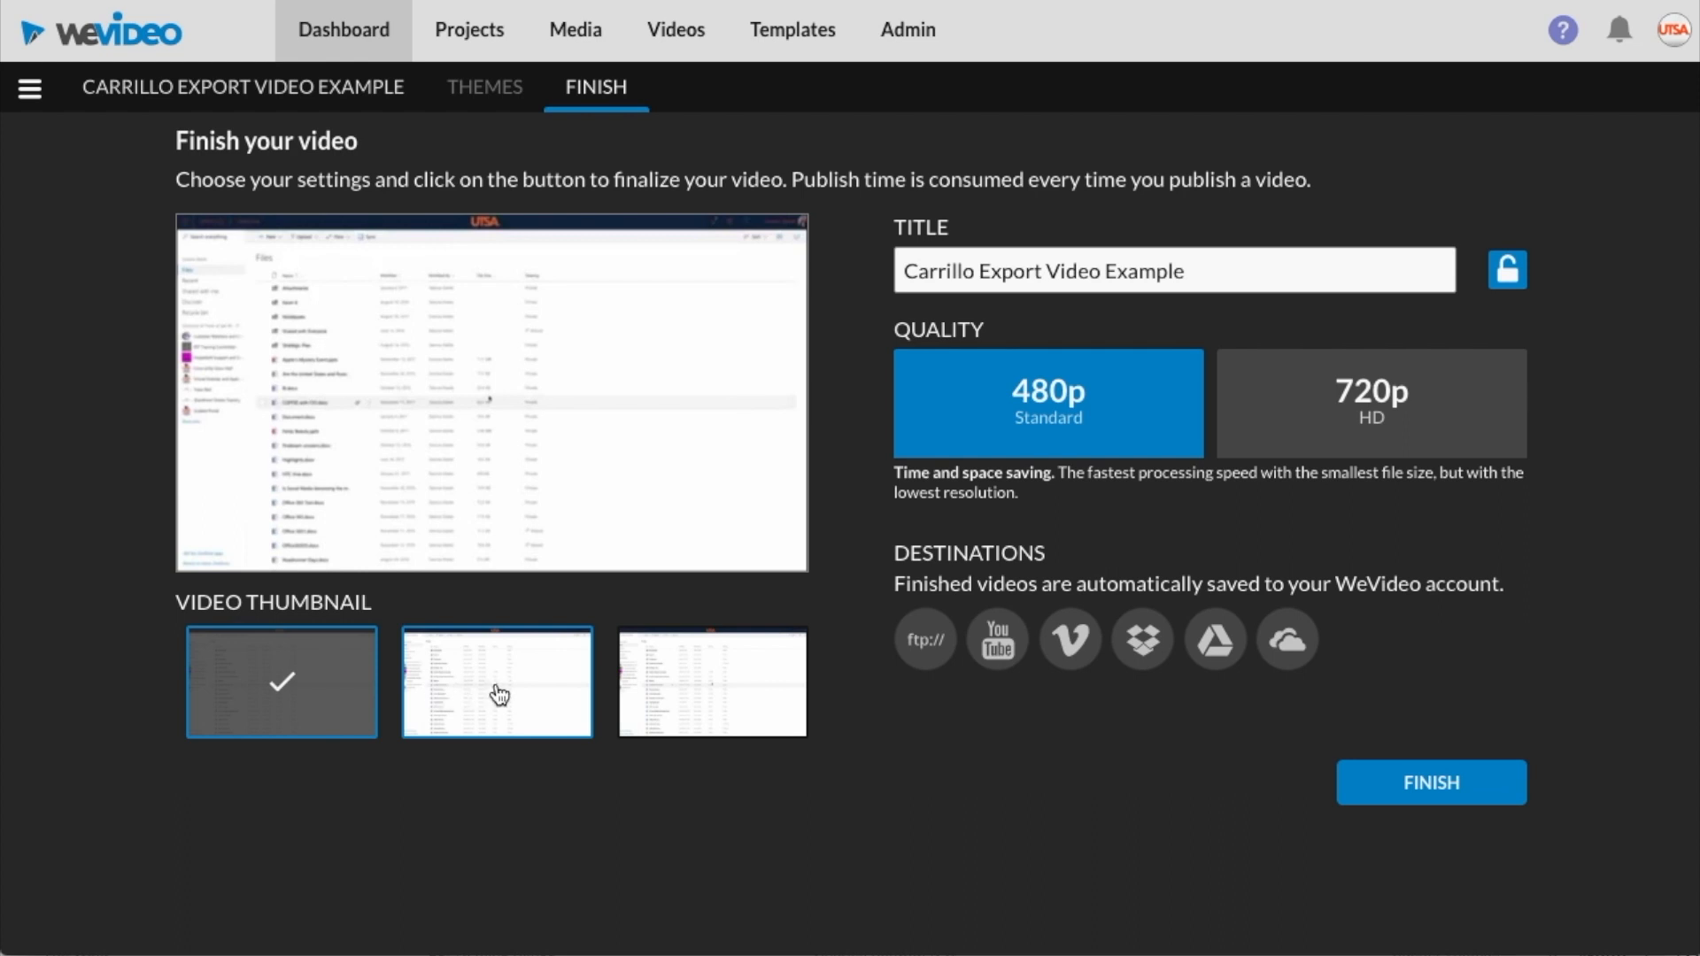
# Choose the third frame as the video thumbnail and set the quality to 720p HD
pyautogui.click(498, 695)
pyautogui.click(691, 690)
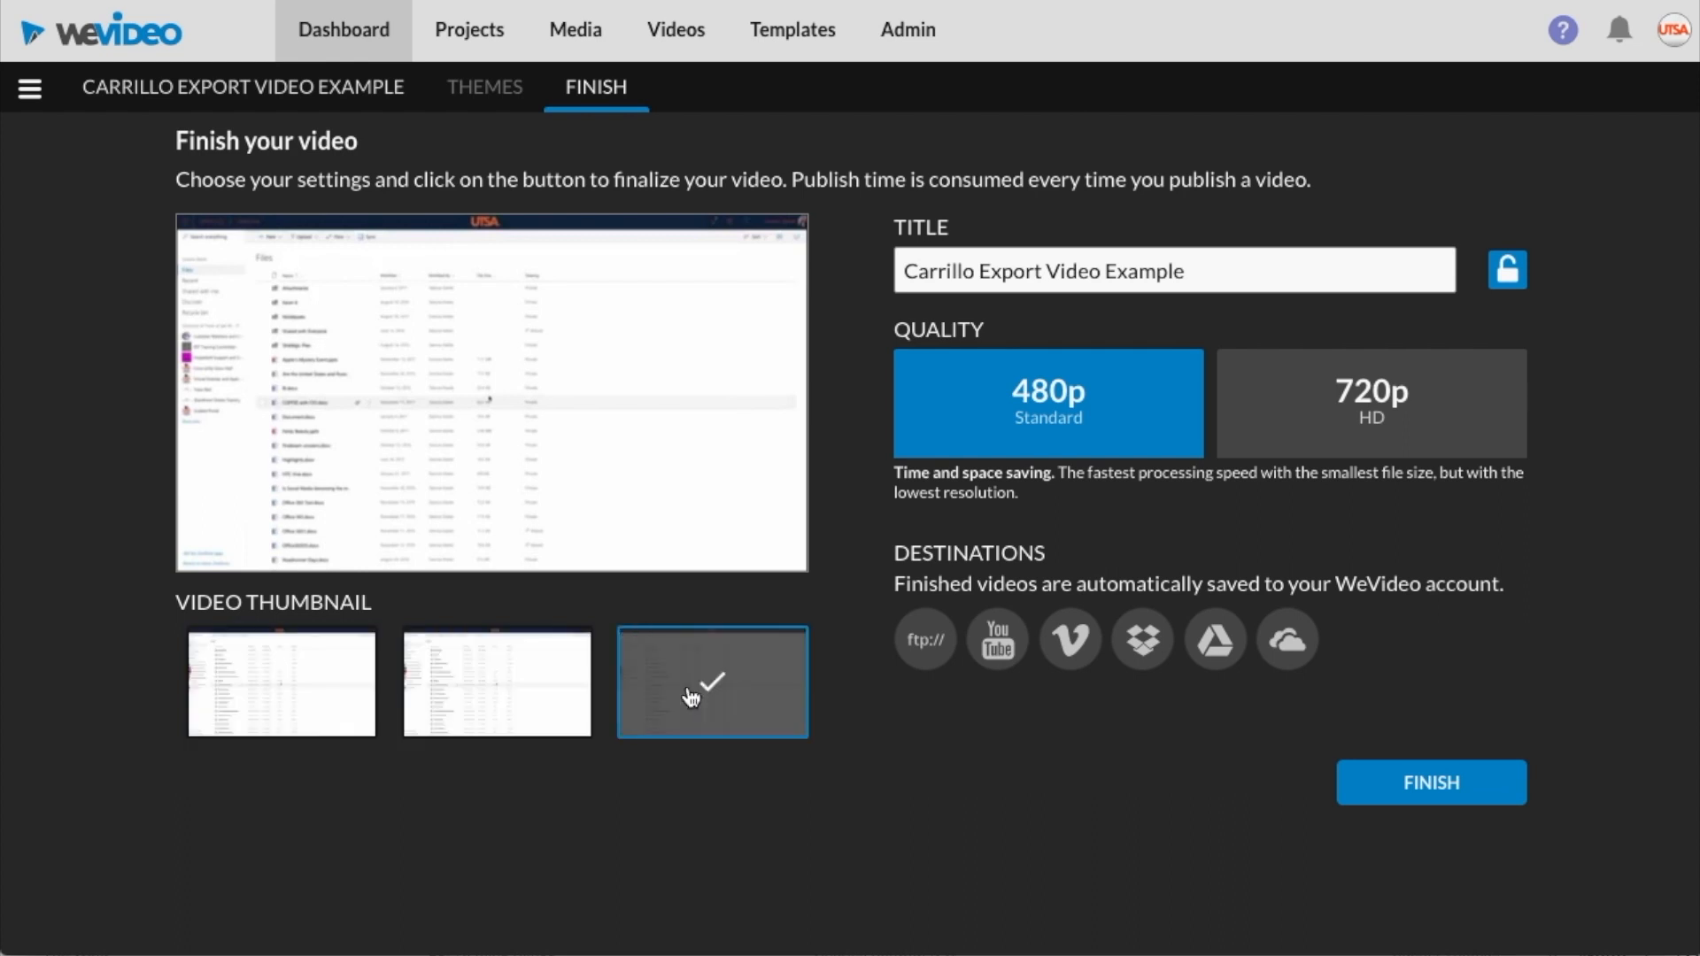
pyautogui.click(297, 700)
pyautogui.click(462, 710)
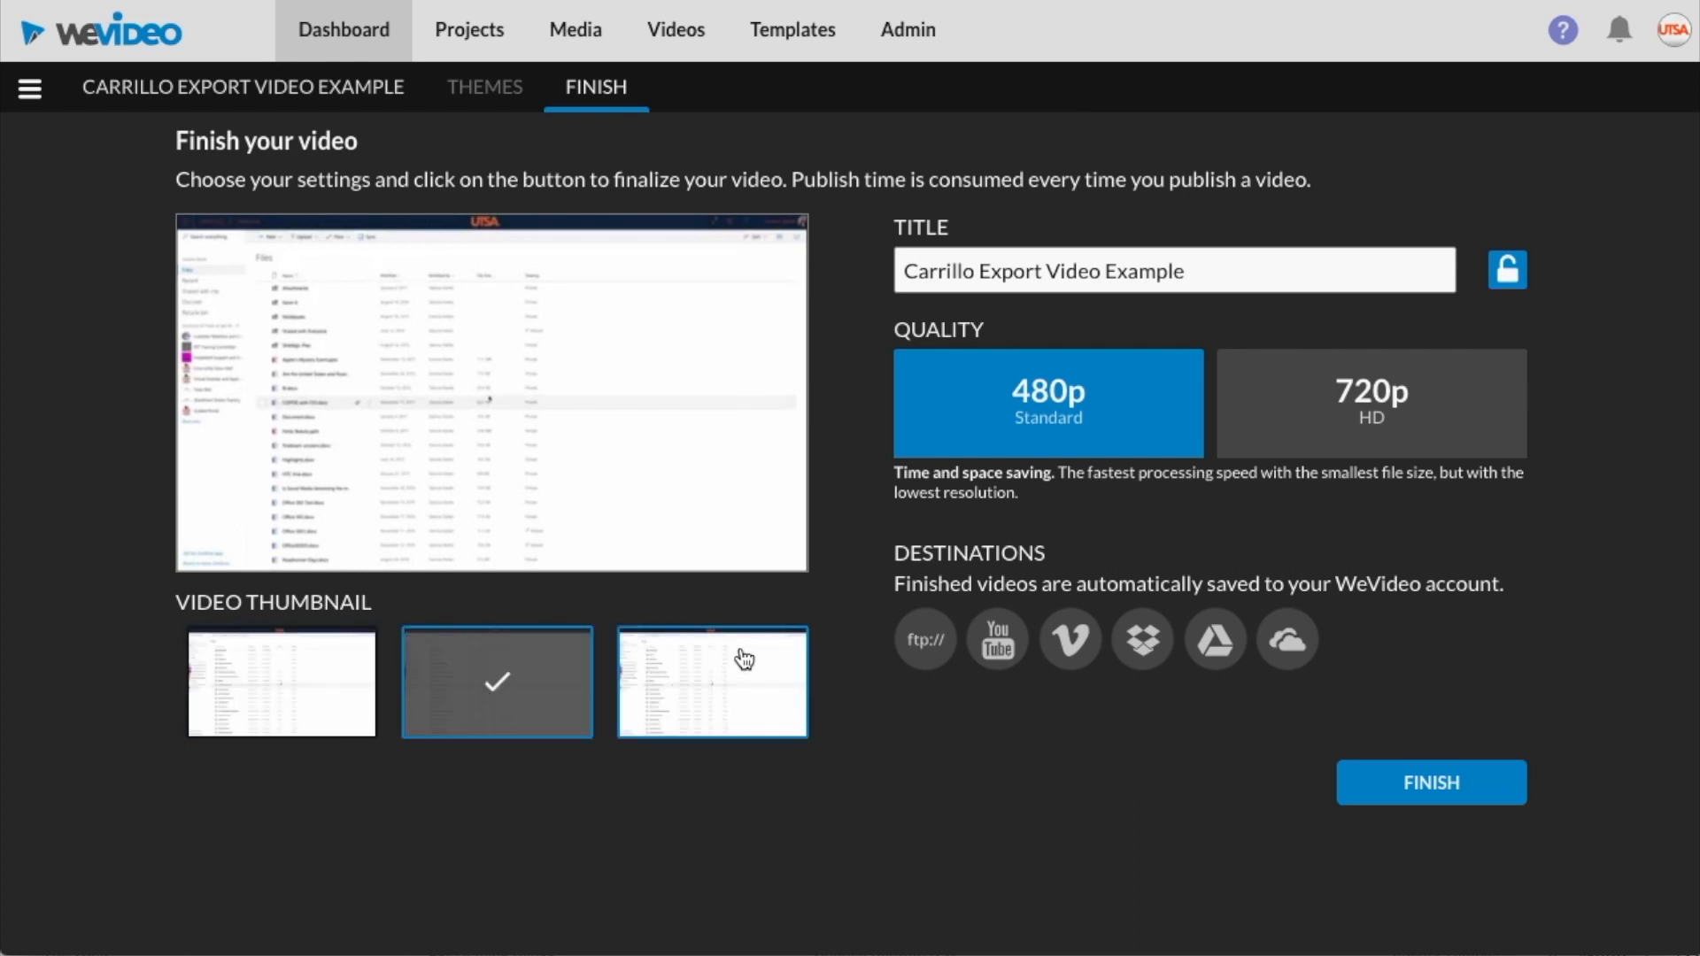
pyautogui.click(764, 670)
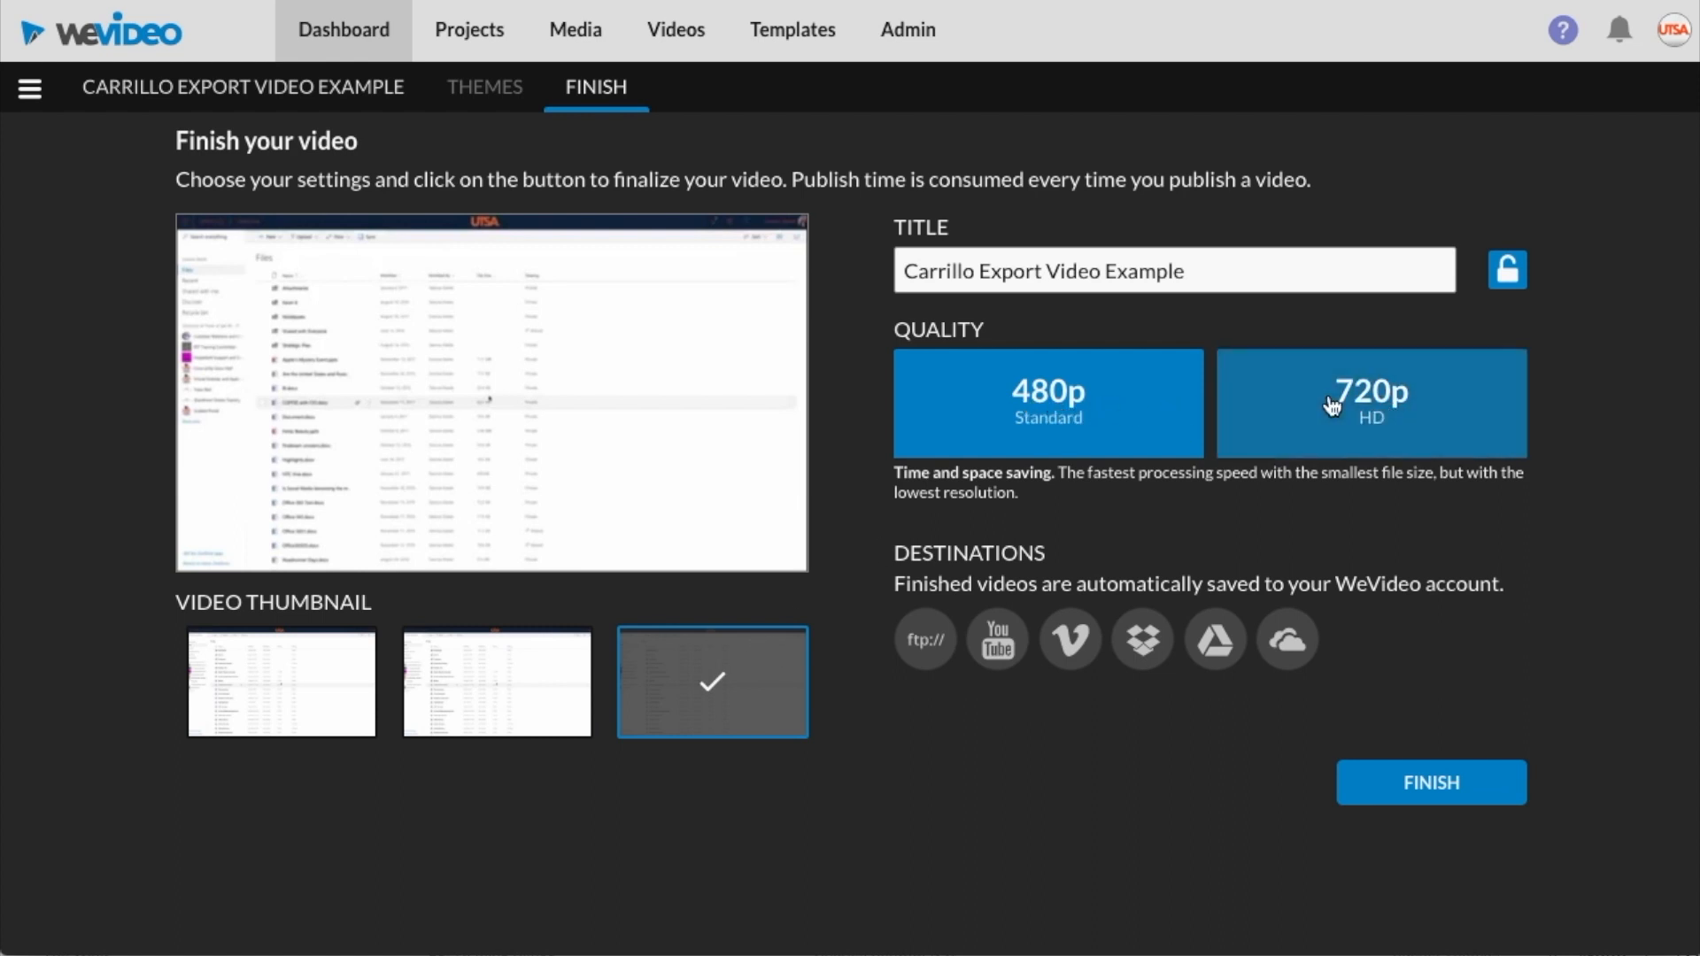
pyautogui.click(1374, 398)
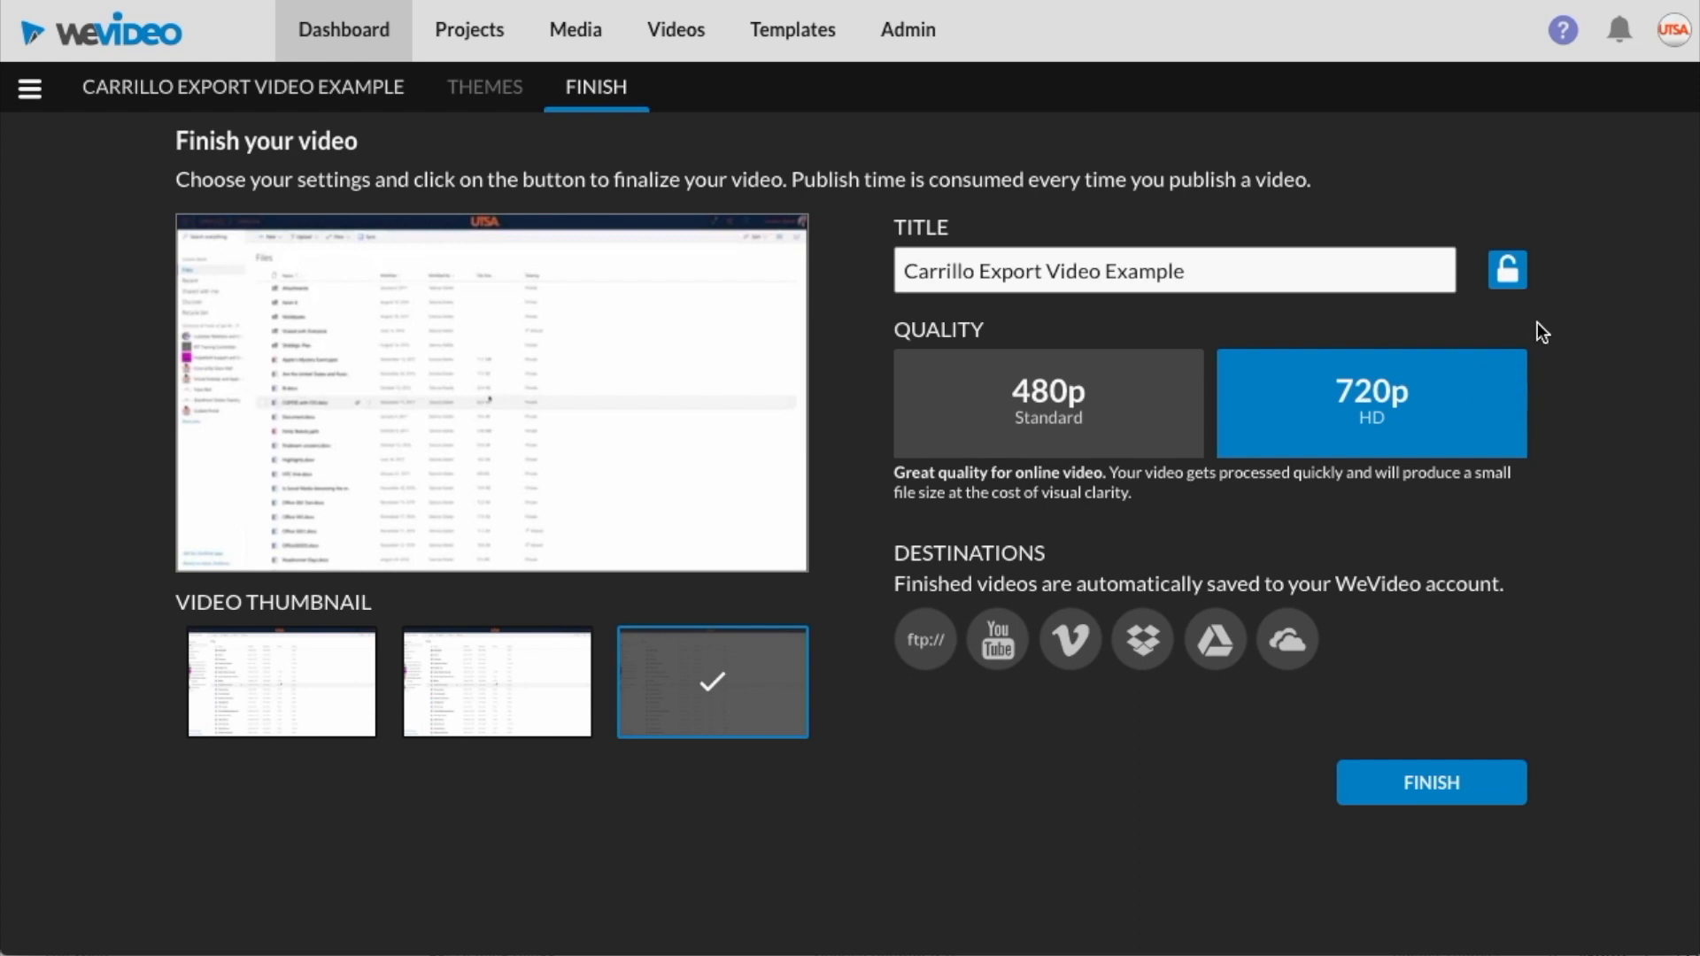
# Append "01" to the video title, making it "Carrillo Export Video Example 01"
pyautogui.click(1248, 270)
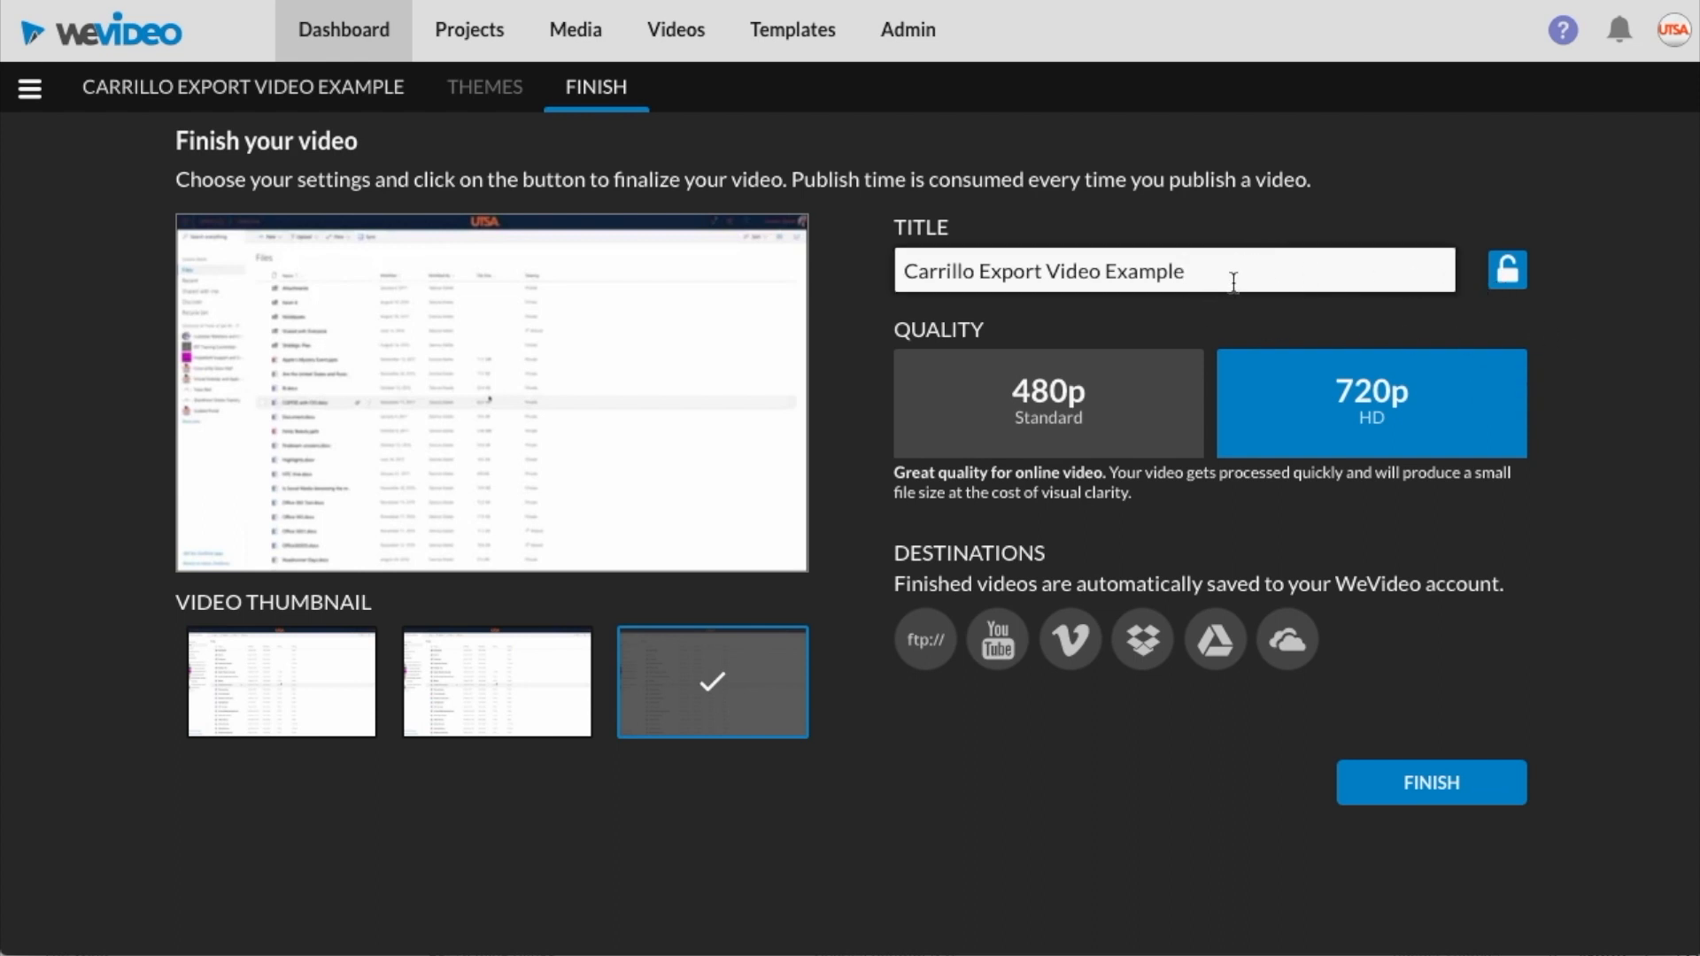
pyautogui.write('01')
pyautogui.click(1510, 171)
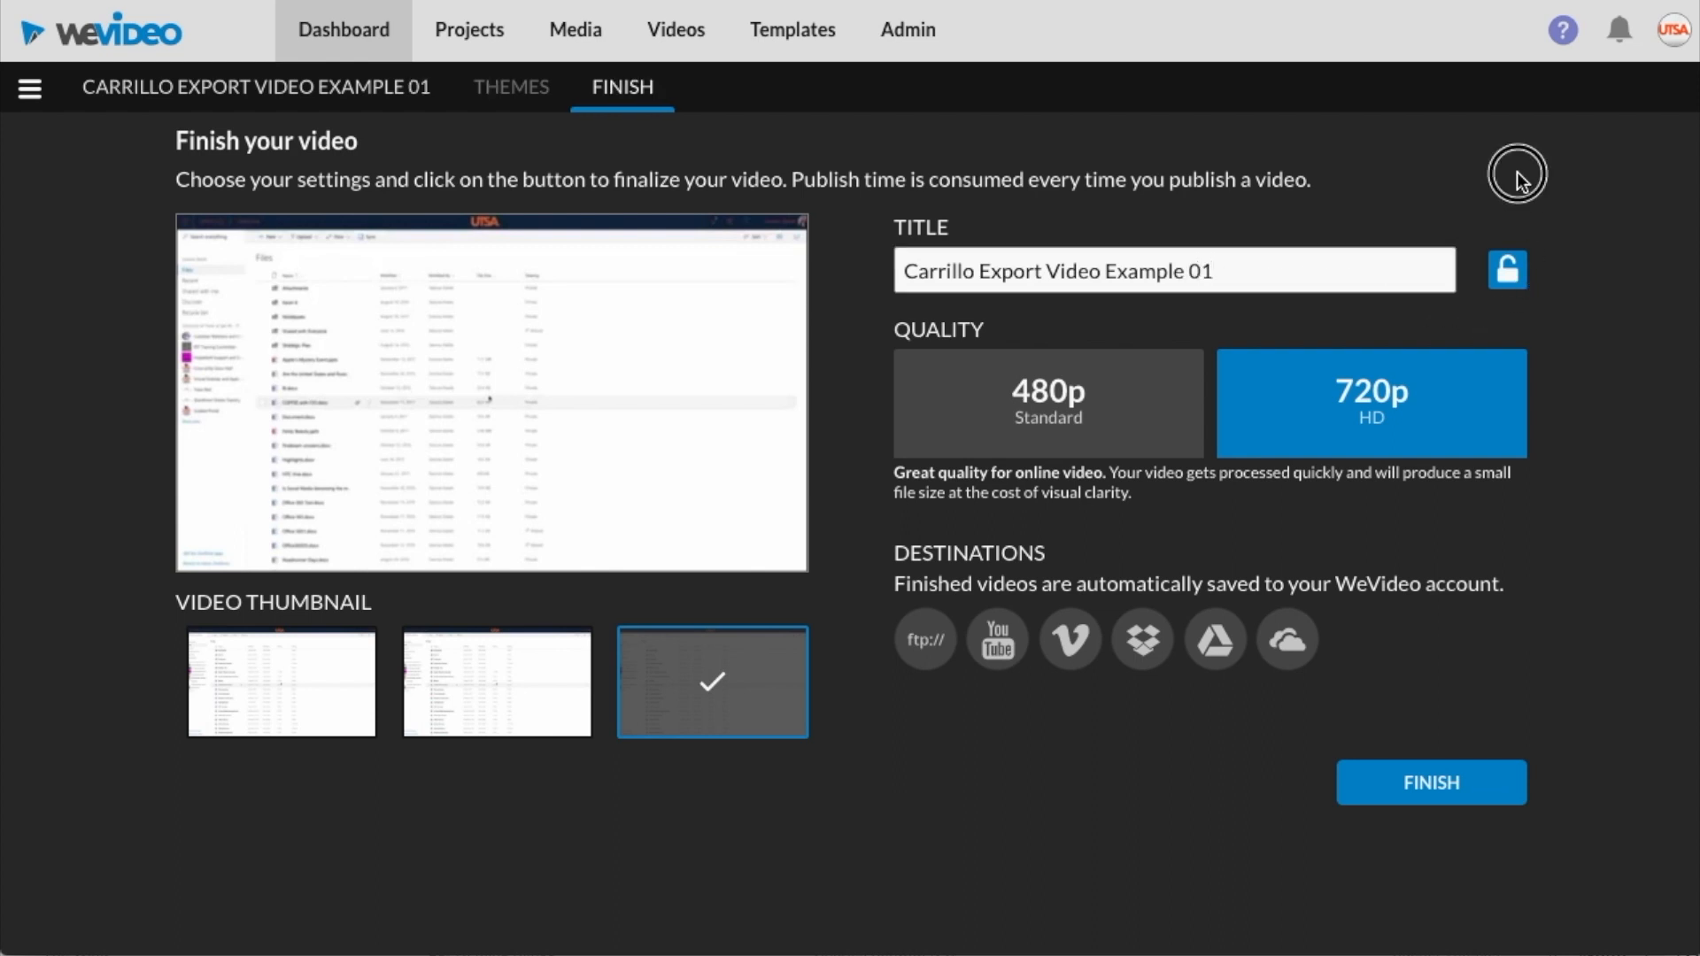
# Publish the finished video
pyautogui.click(1509, 285)
pyautogui.click(1511, 287)
pyautogui.click(1512, 284)
pyautogui.click(1434, 783)
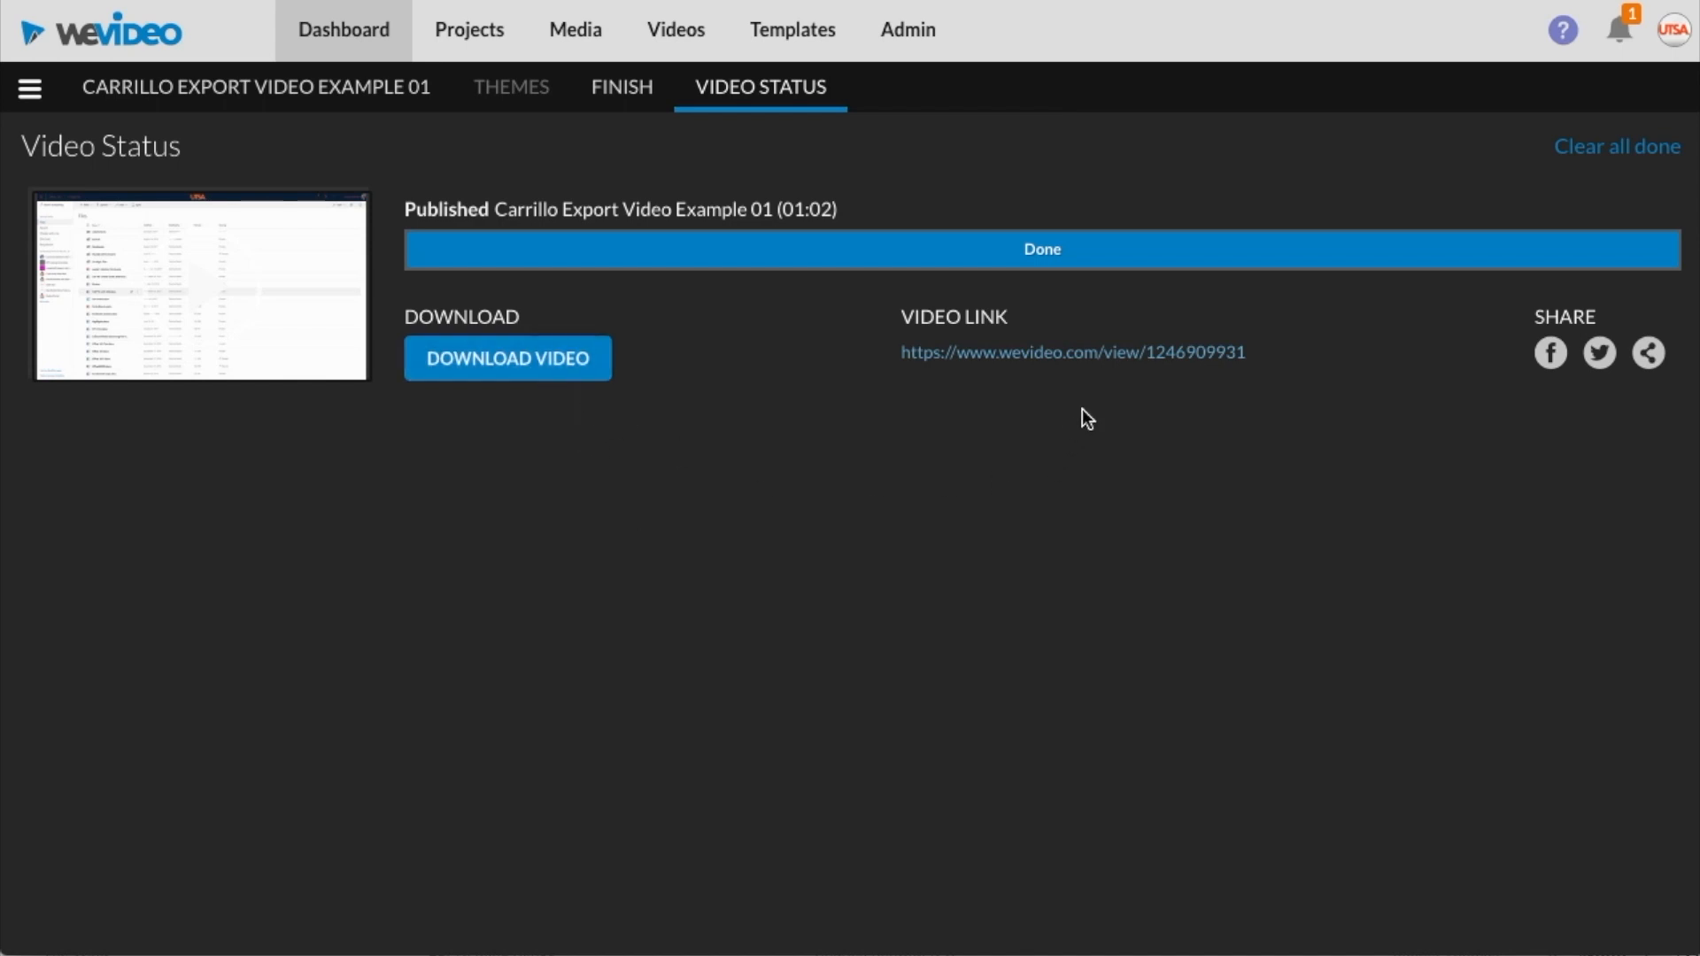
# Open the published video's page from its video link
pyautogui.click(925, 372)
pyautogui.moveTo(925, 369); pyautogui.dragTo(903, 352)
pyautogui.click(775, 366)
pyautogui.click(1058, 357)
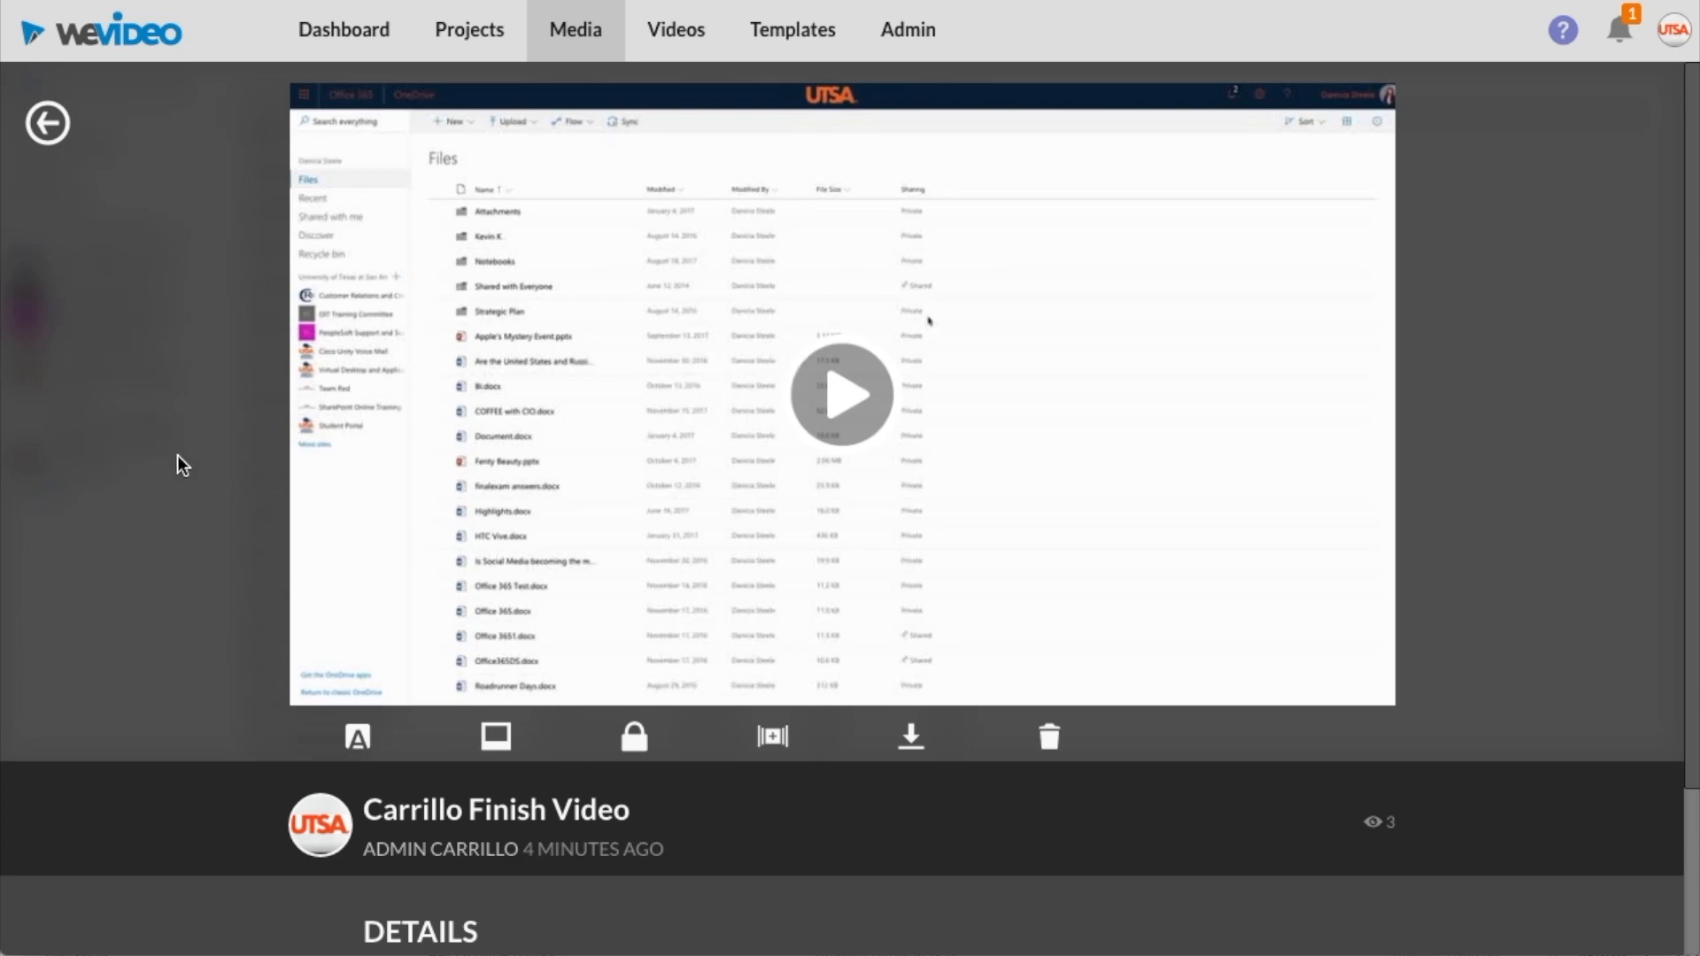
pyautogui.click(358, 736)
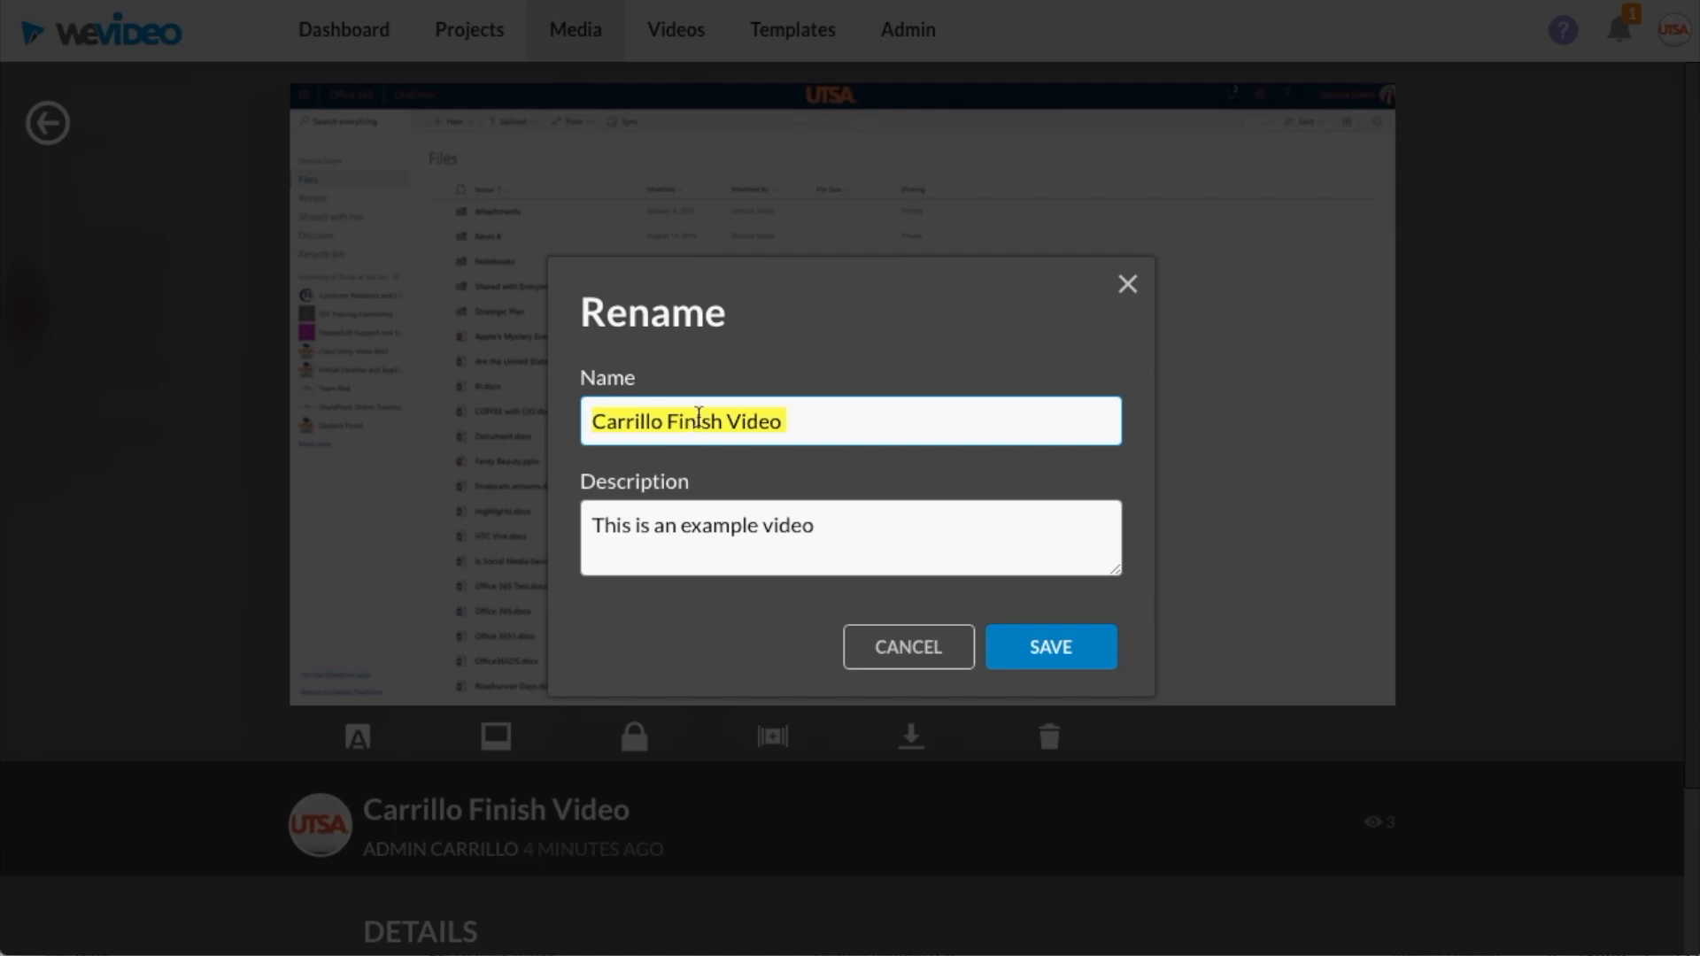
pyautogui.click(680, 528)
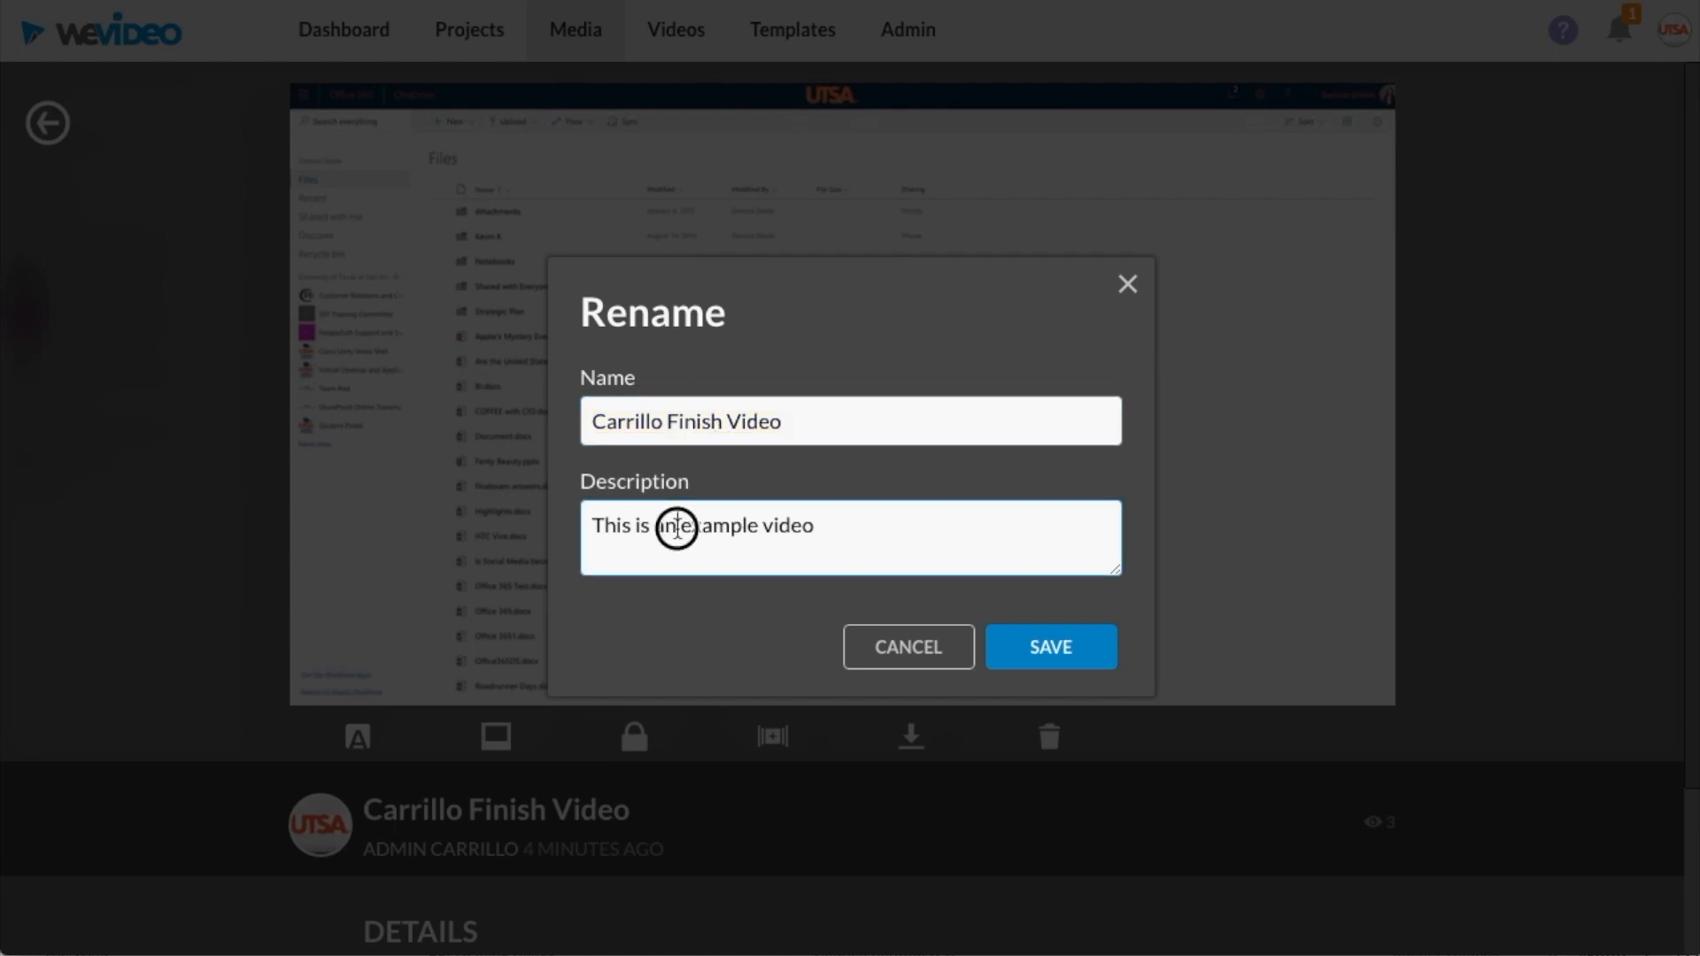
pyautogui.click(905, 659)
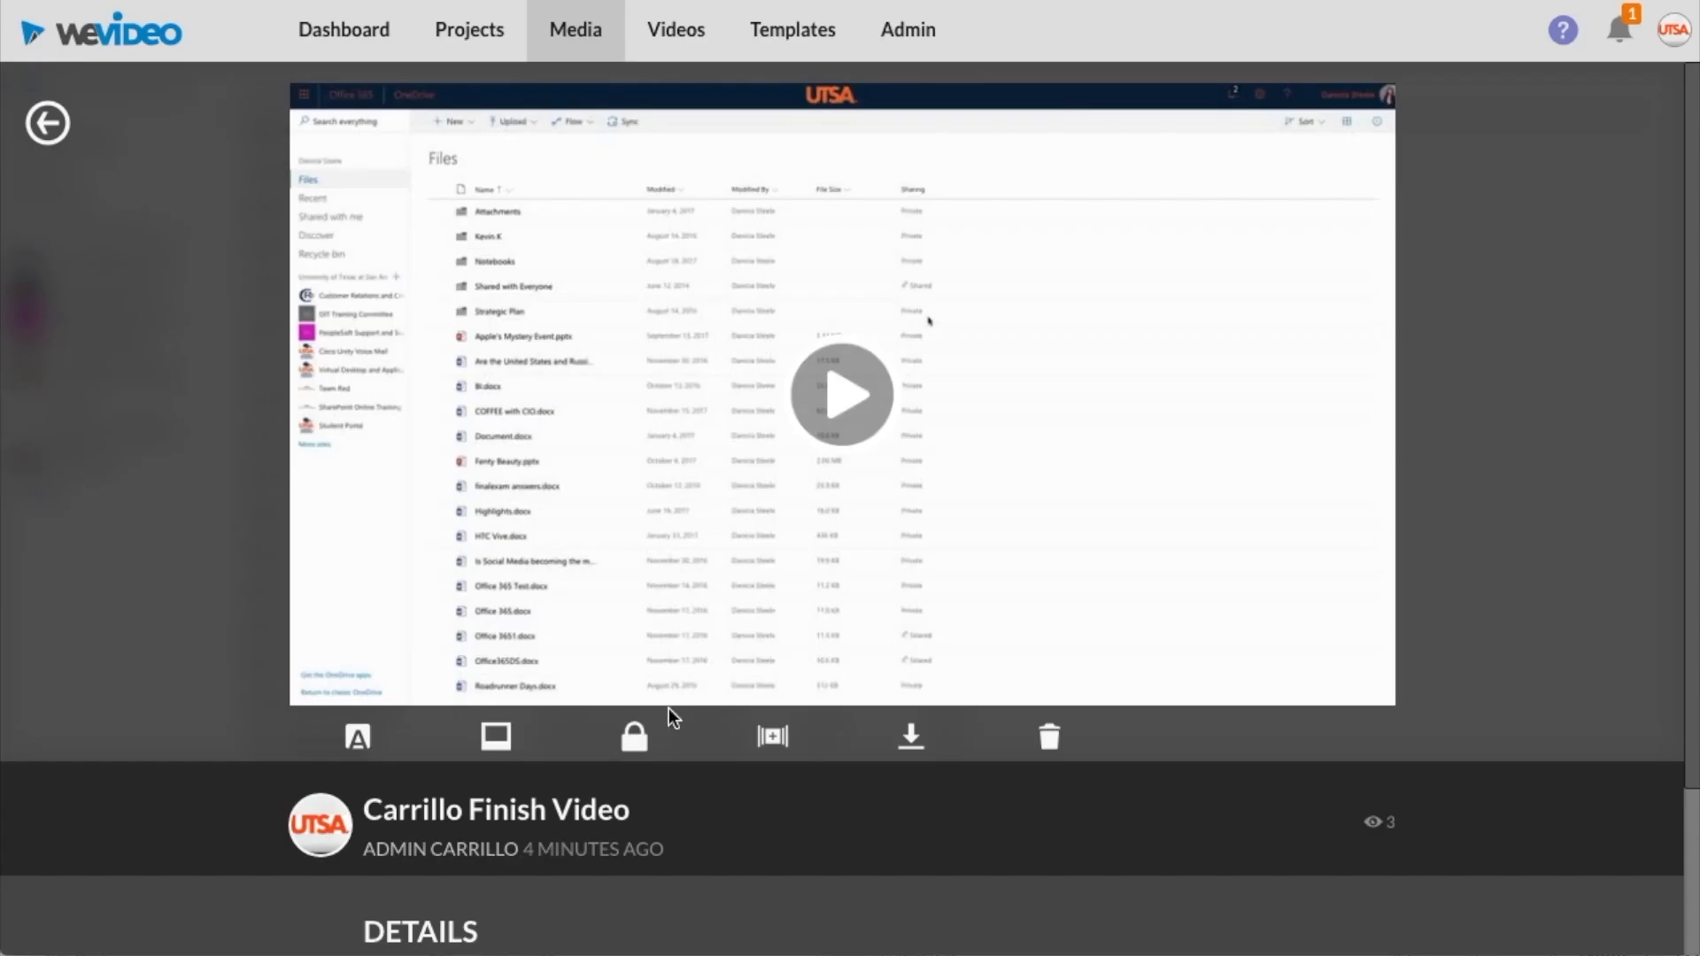
pyautogui.click(496, 737)
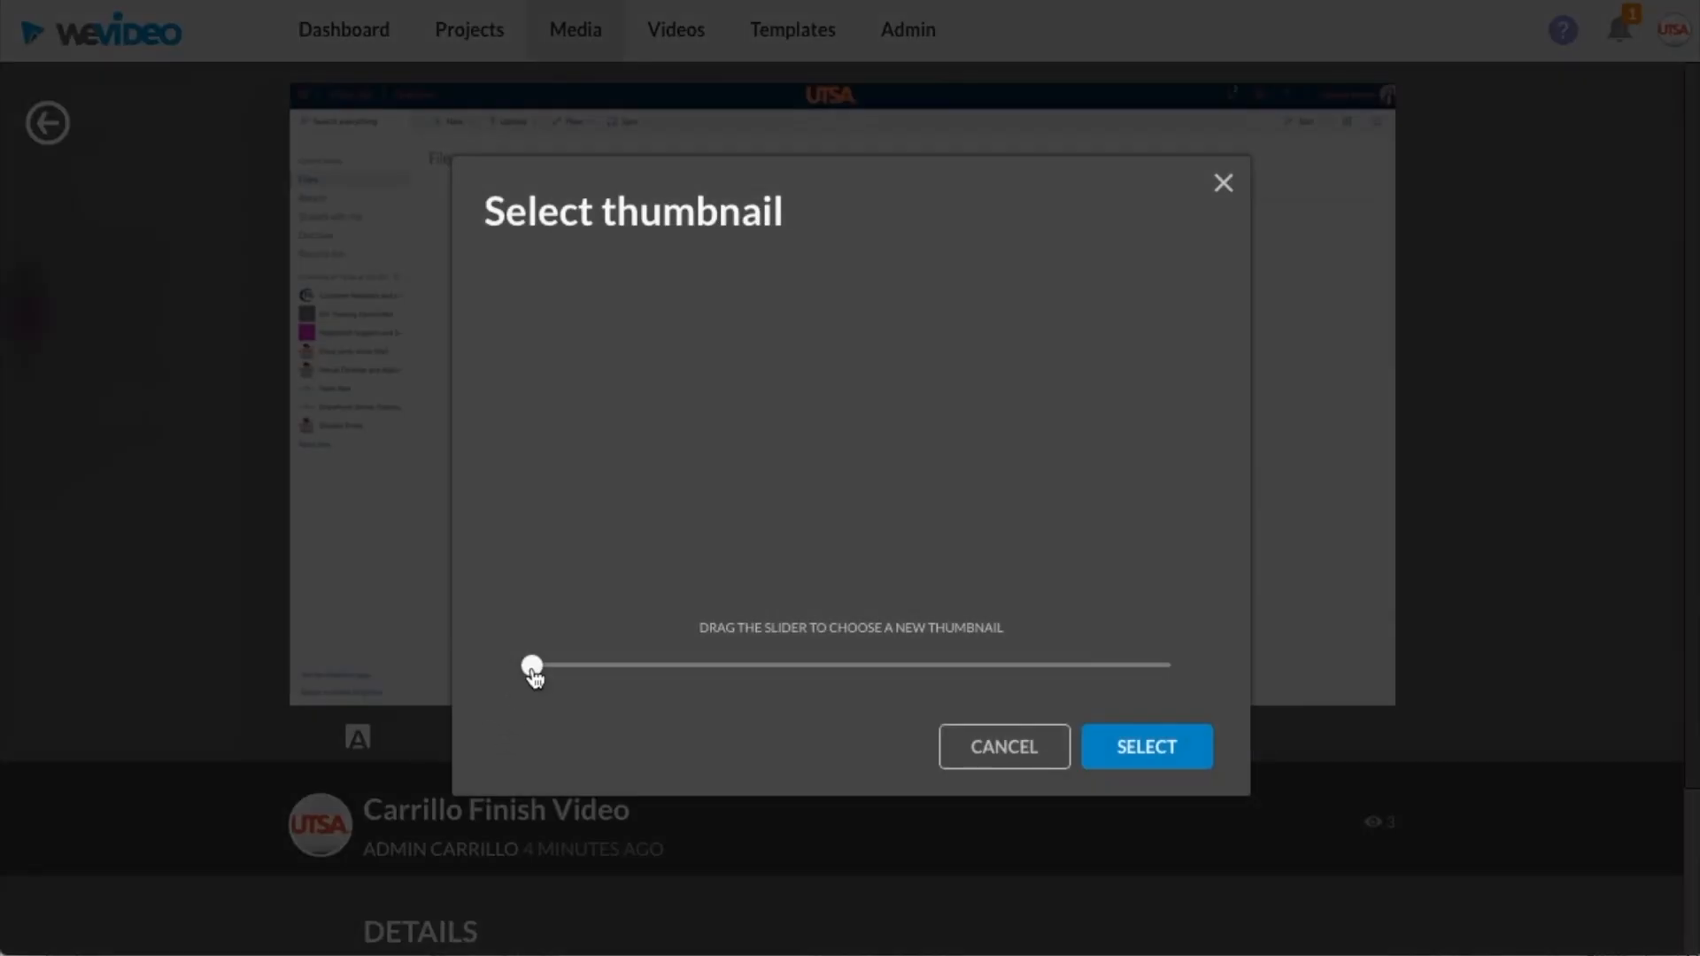
pyautogui.moveTo(533, 688); pyautogui.dragTo(570, 688)
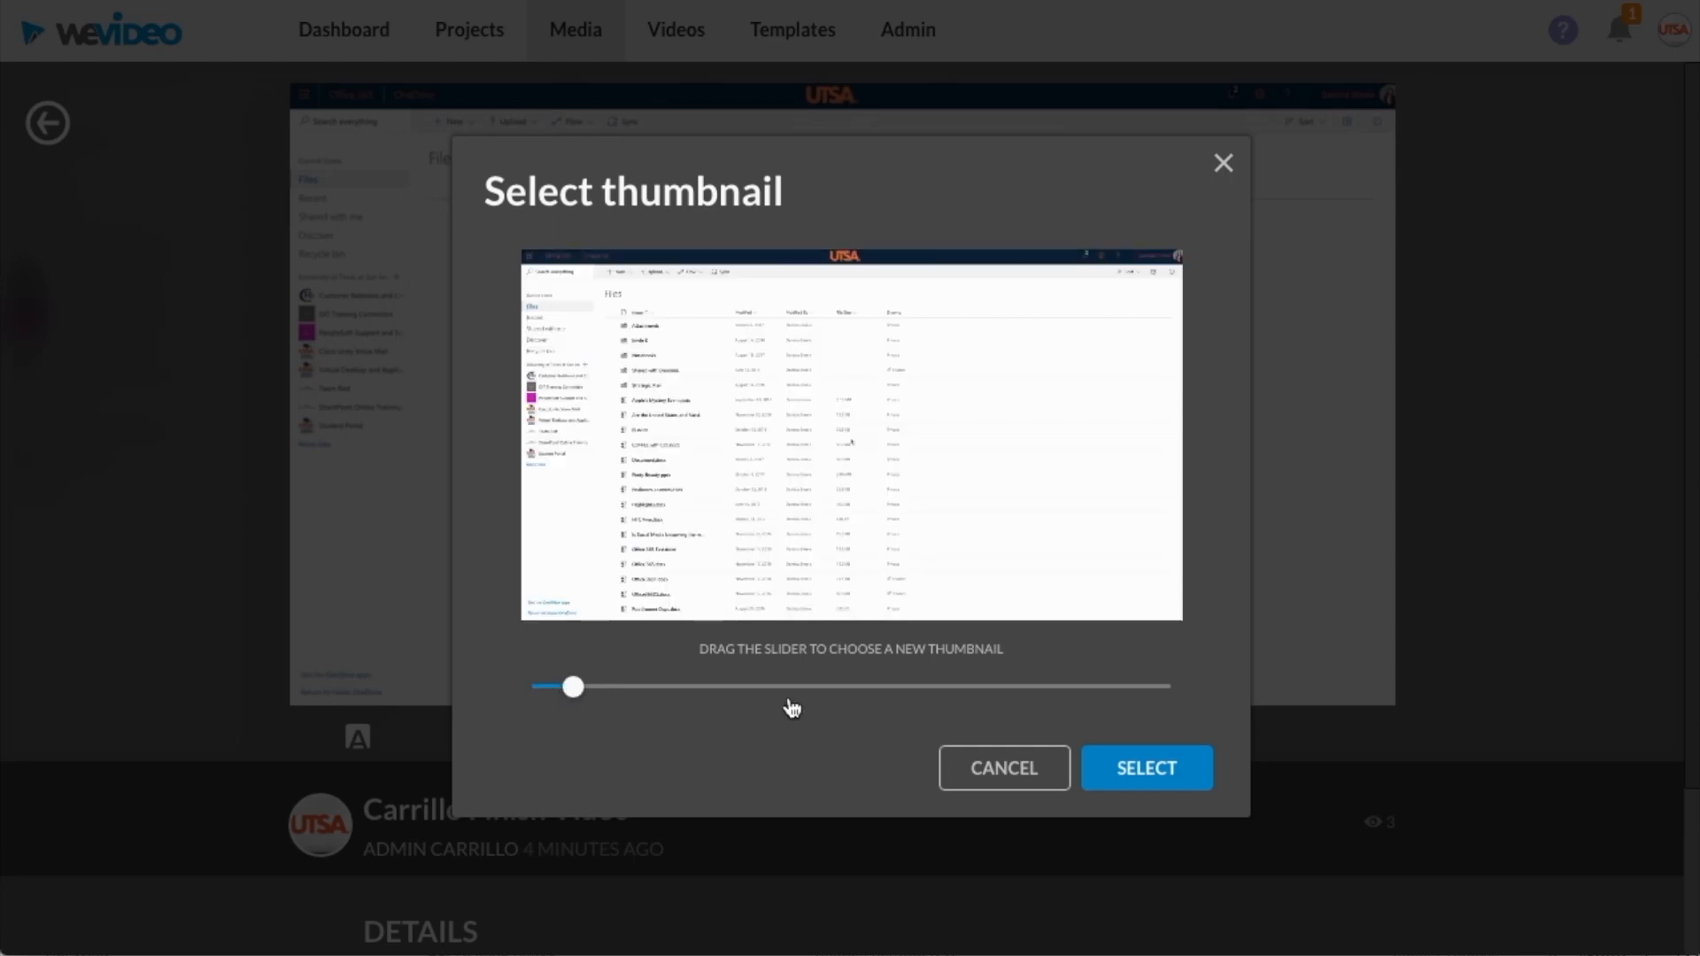
pyautogui.click(1007, 774)
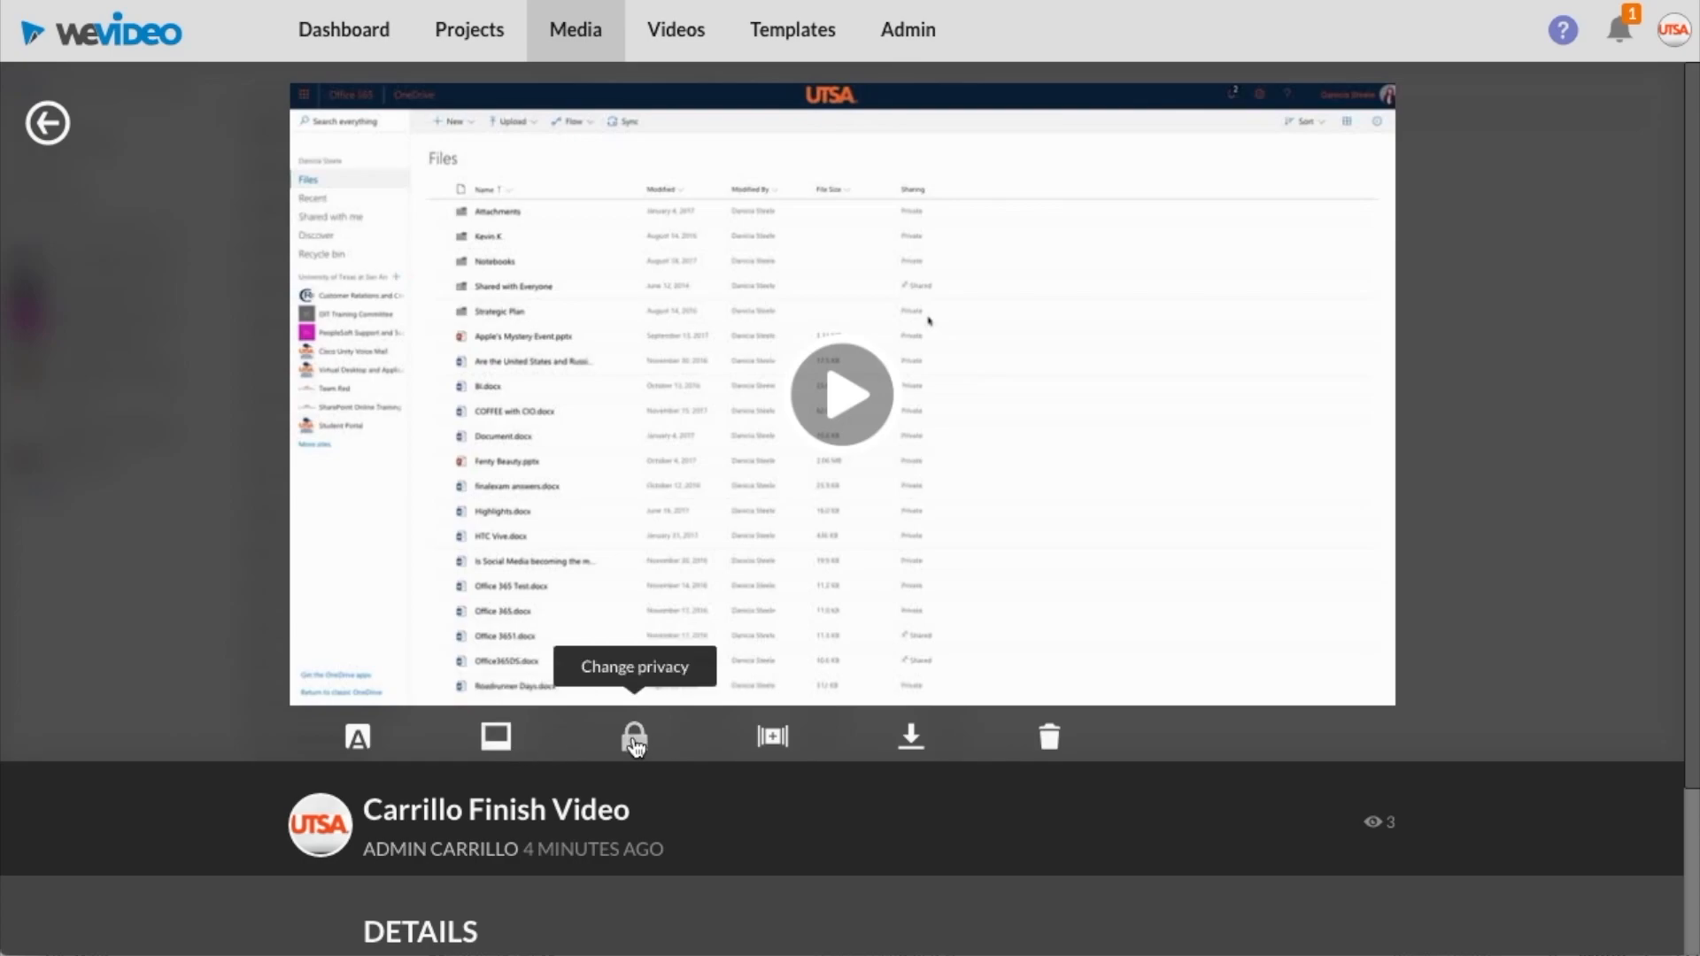
pyautogui.click(634, 738)
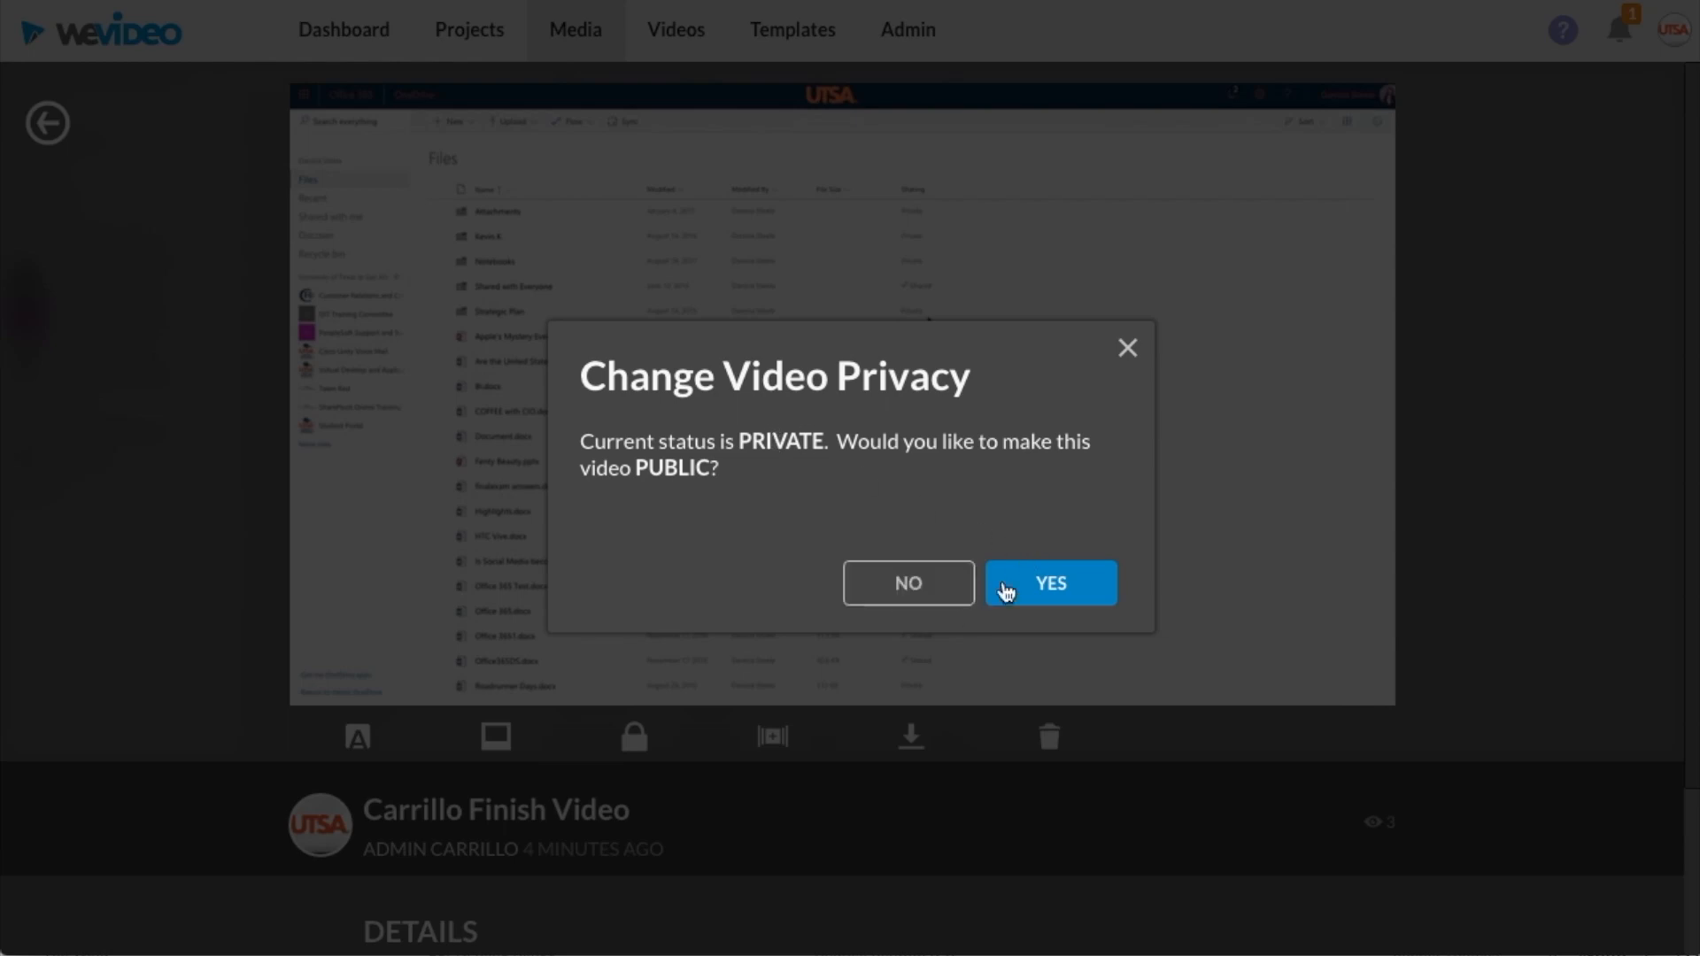
pyautogui.click(1129, 347)
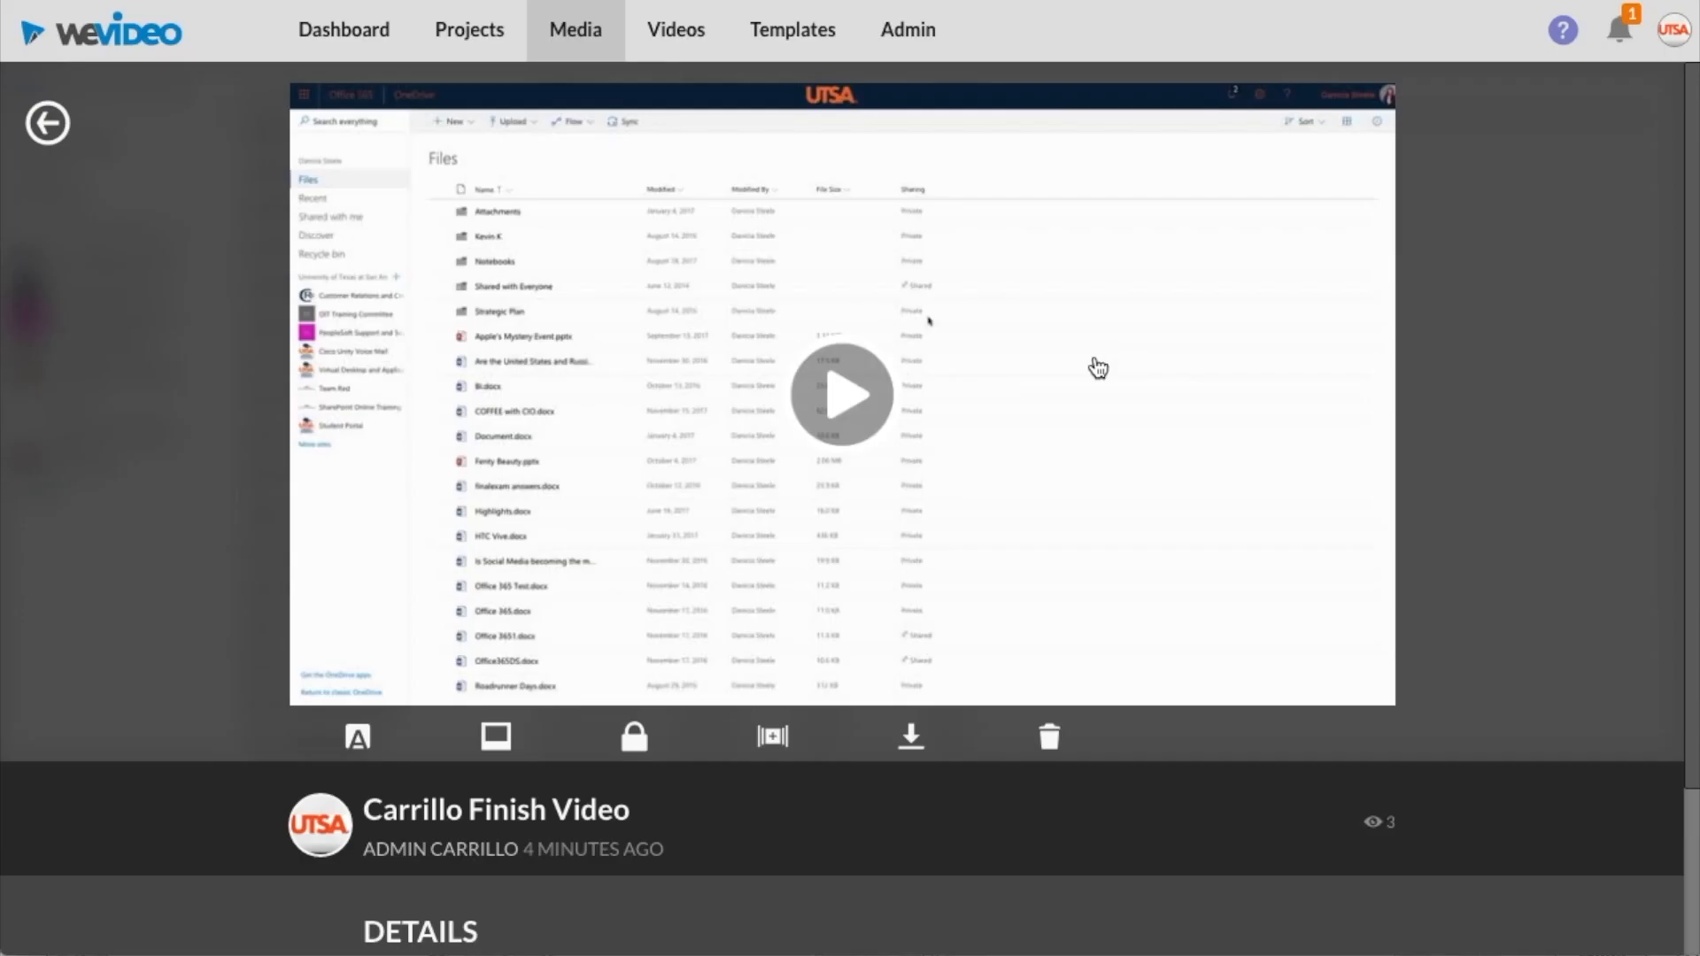
# Add the video to the existing playlist Happy Honors List
pyautogui.click(773, 742)
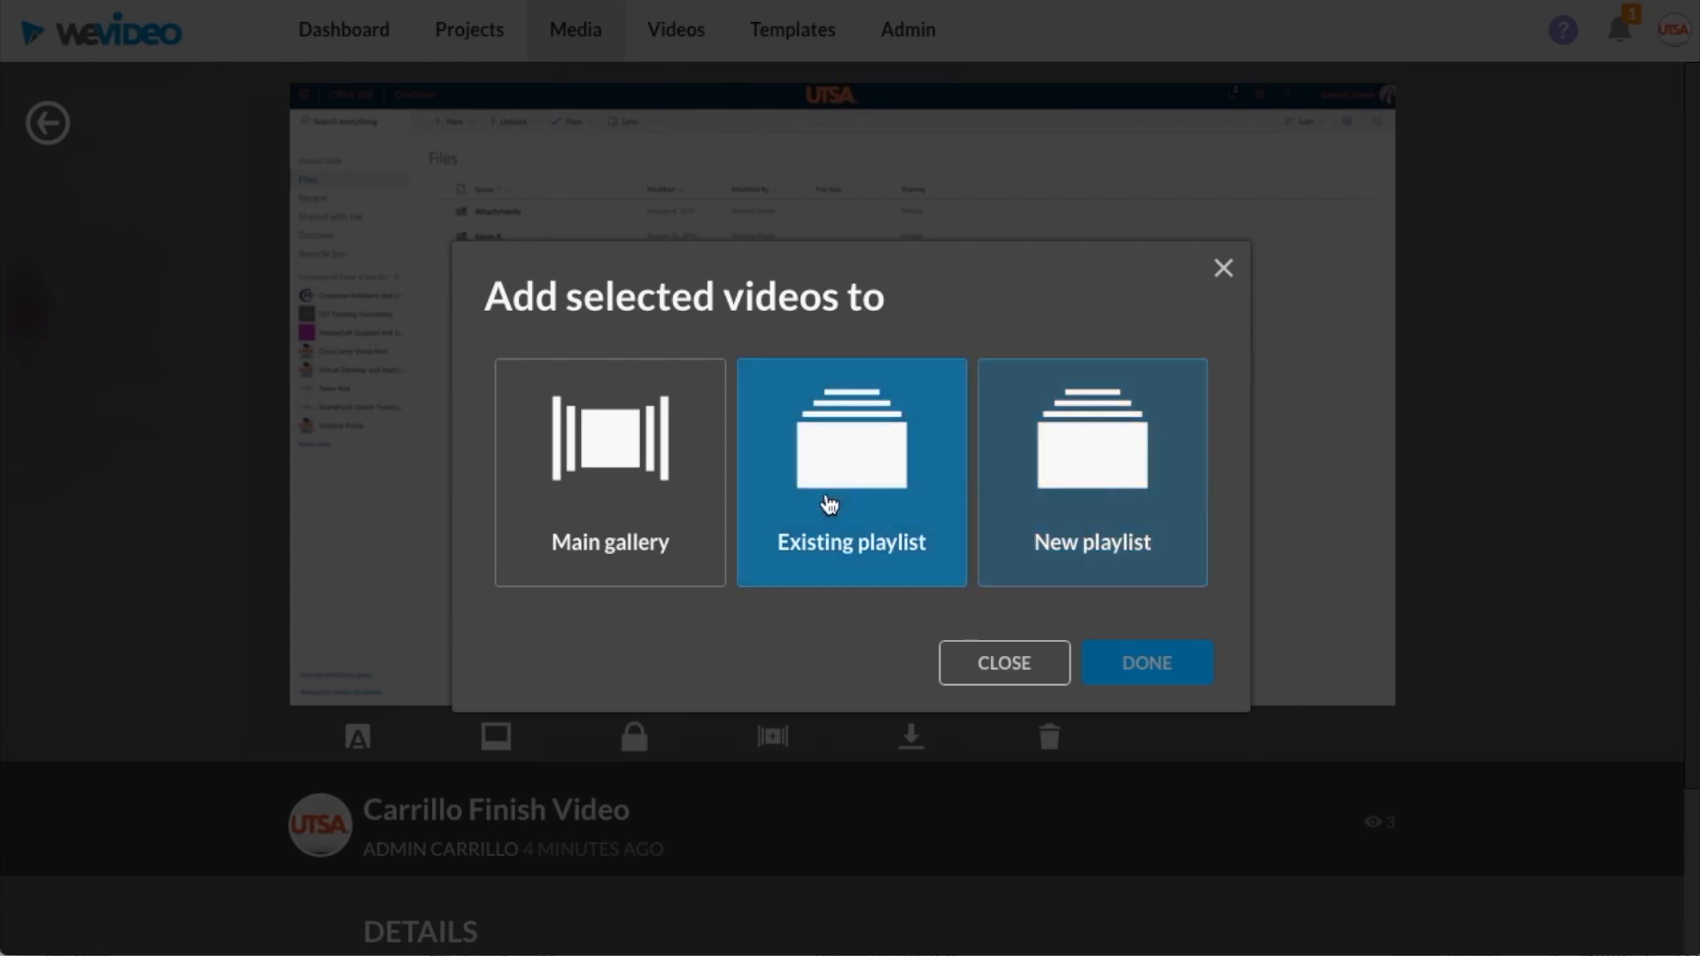
pyautogui.click(873, 471)
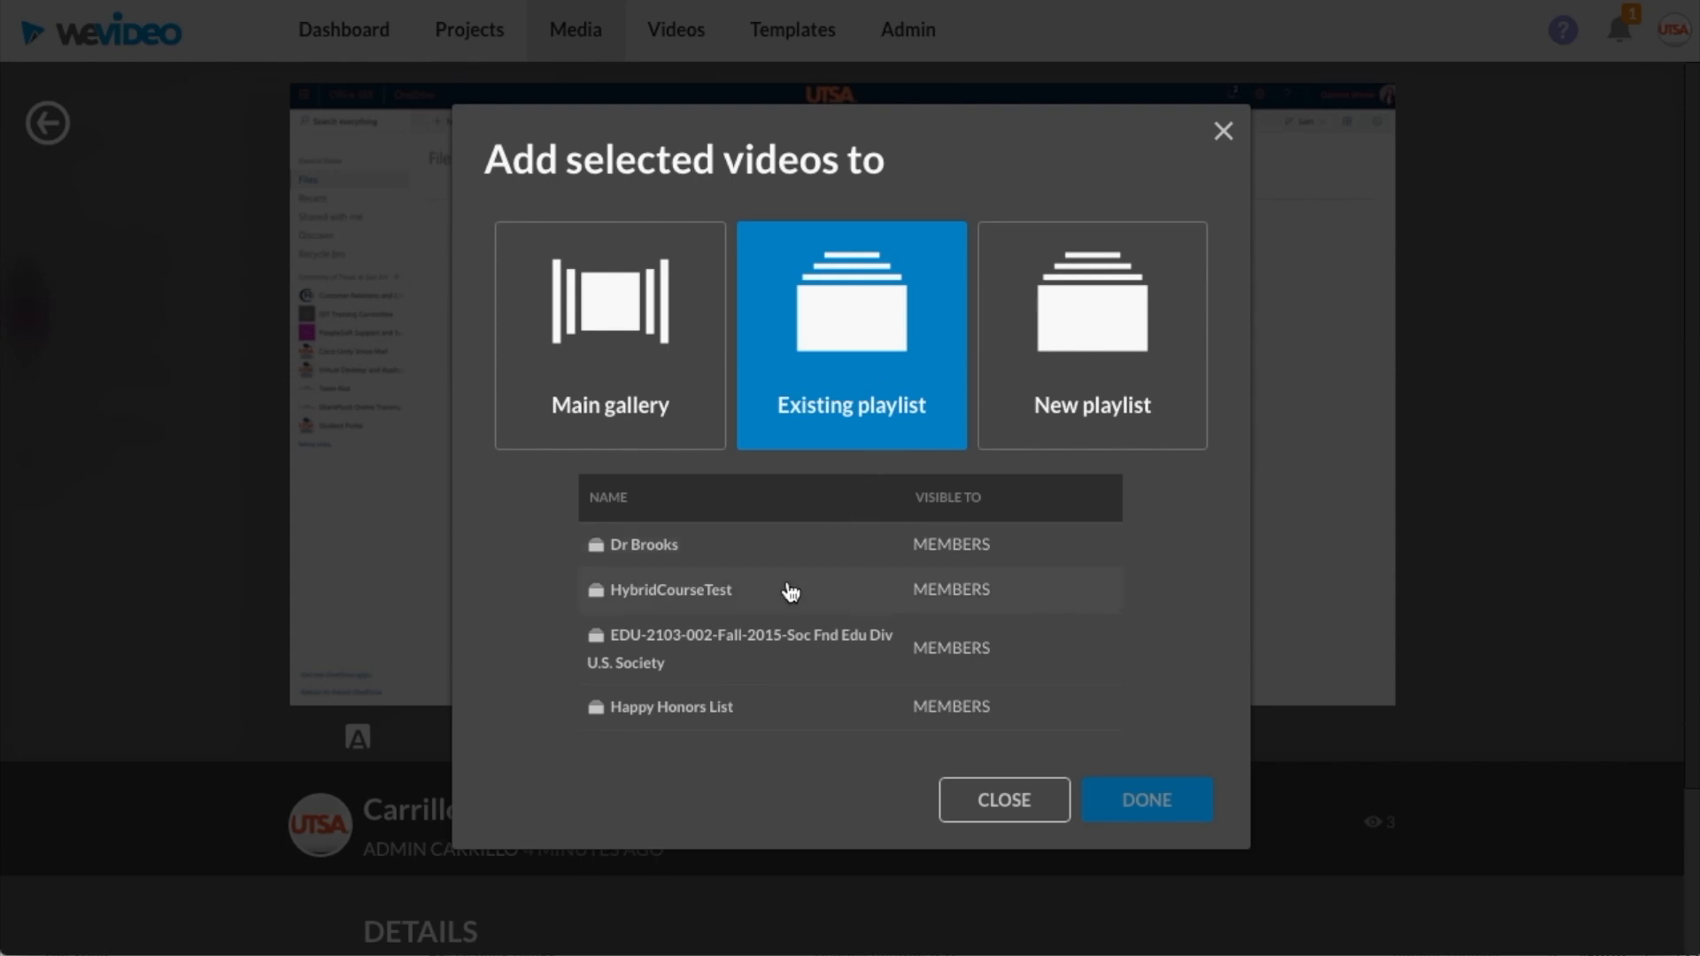
pyautogui.click(704, 722)
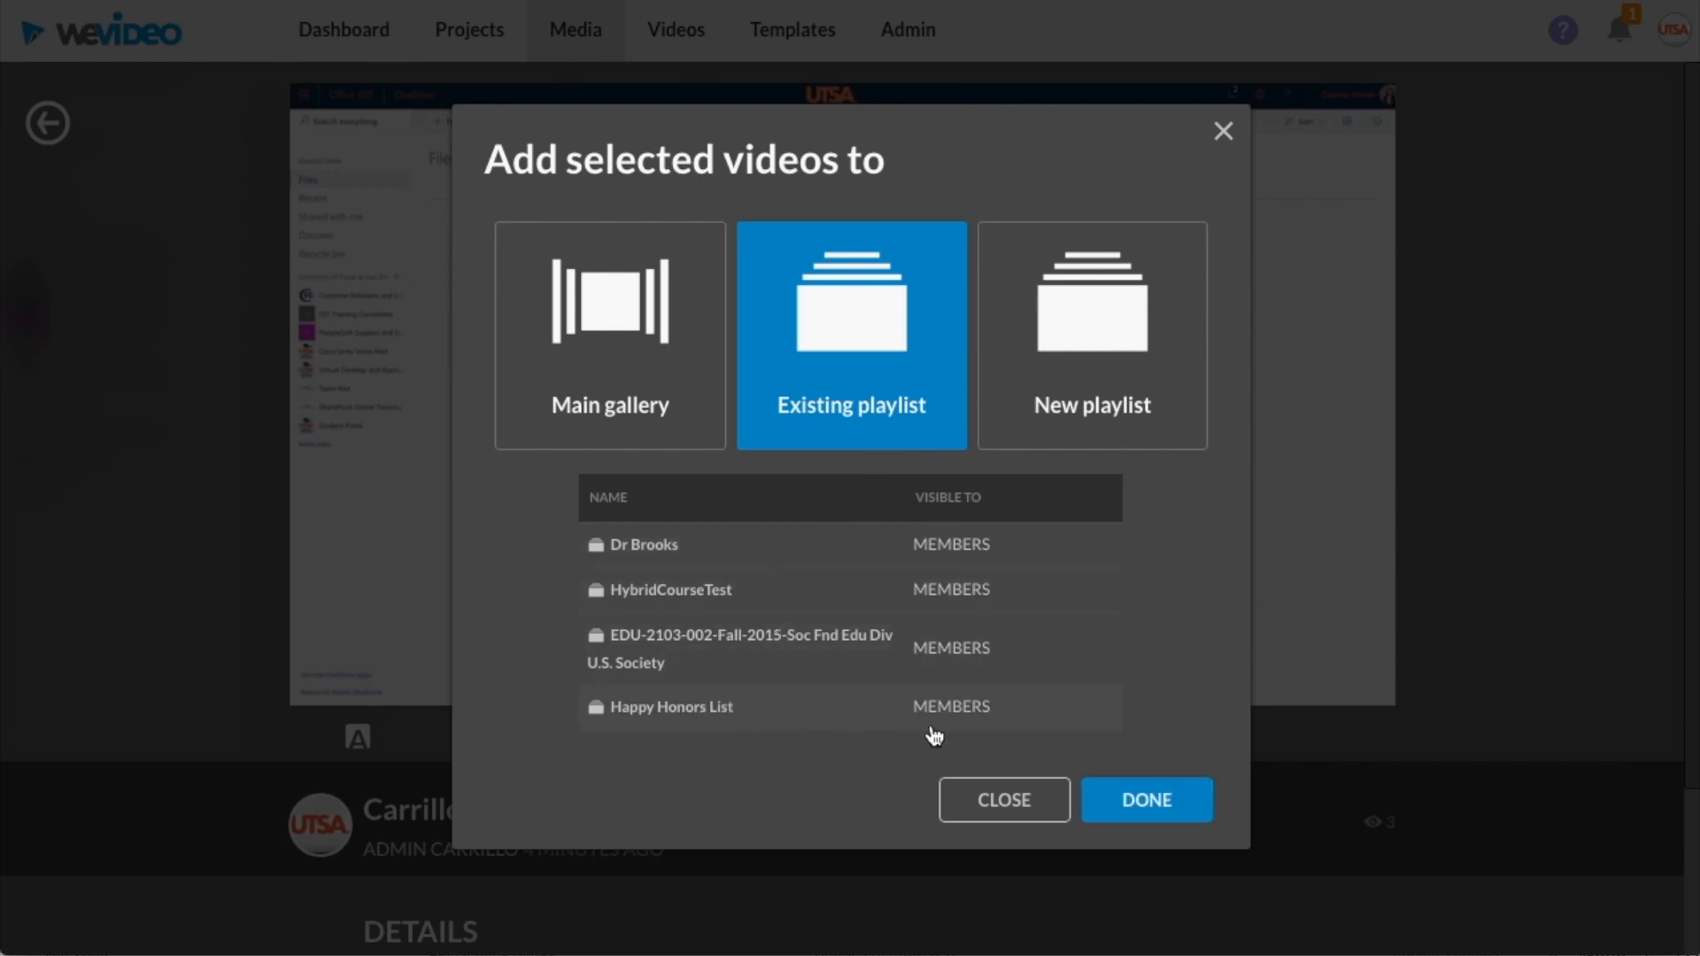
pyautogui.click(1141, 797)
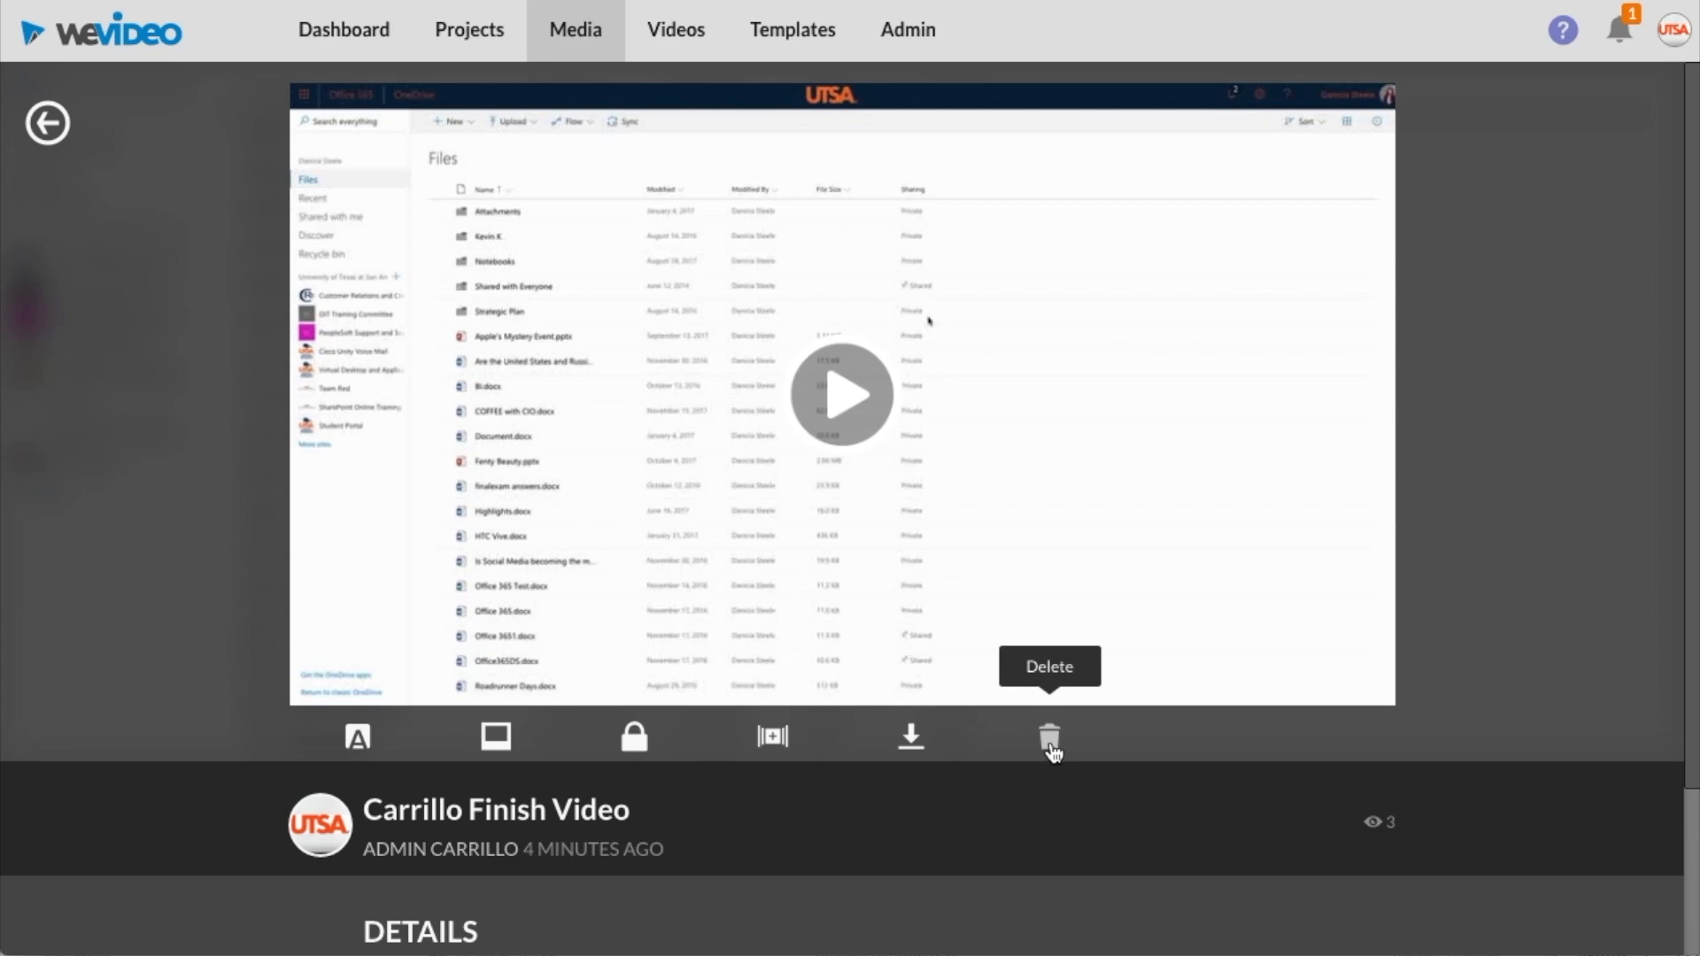
# Open the Happy Honors List playlist in the live gallery to view the added video
pyautogui.scroll(-3, 1053, 691)
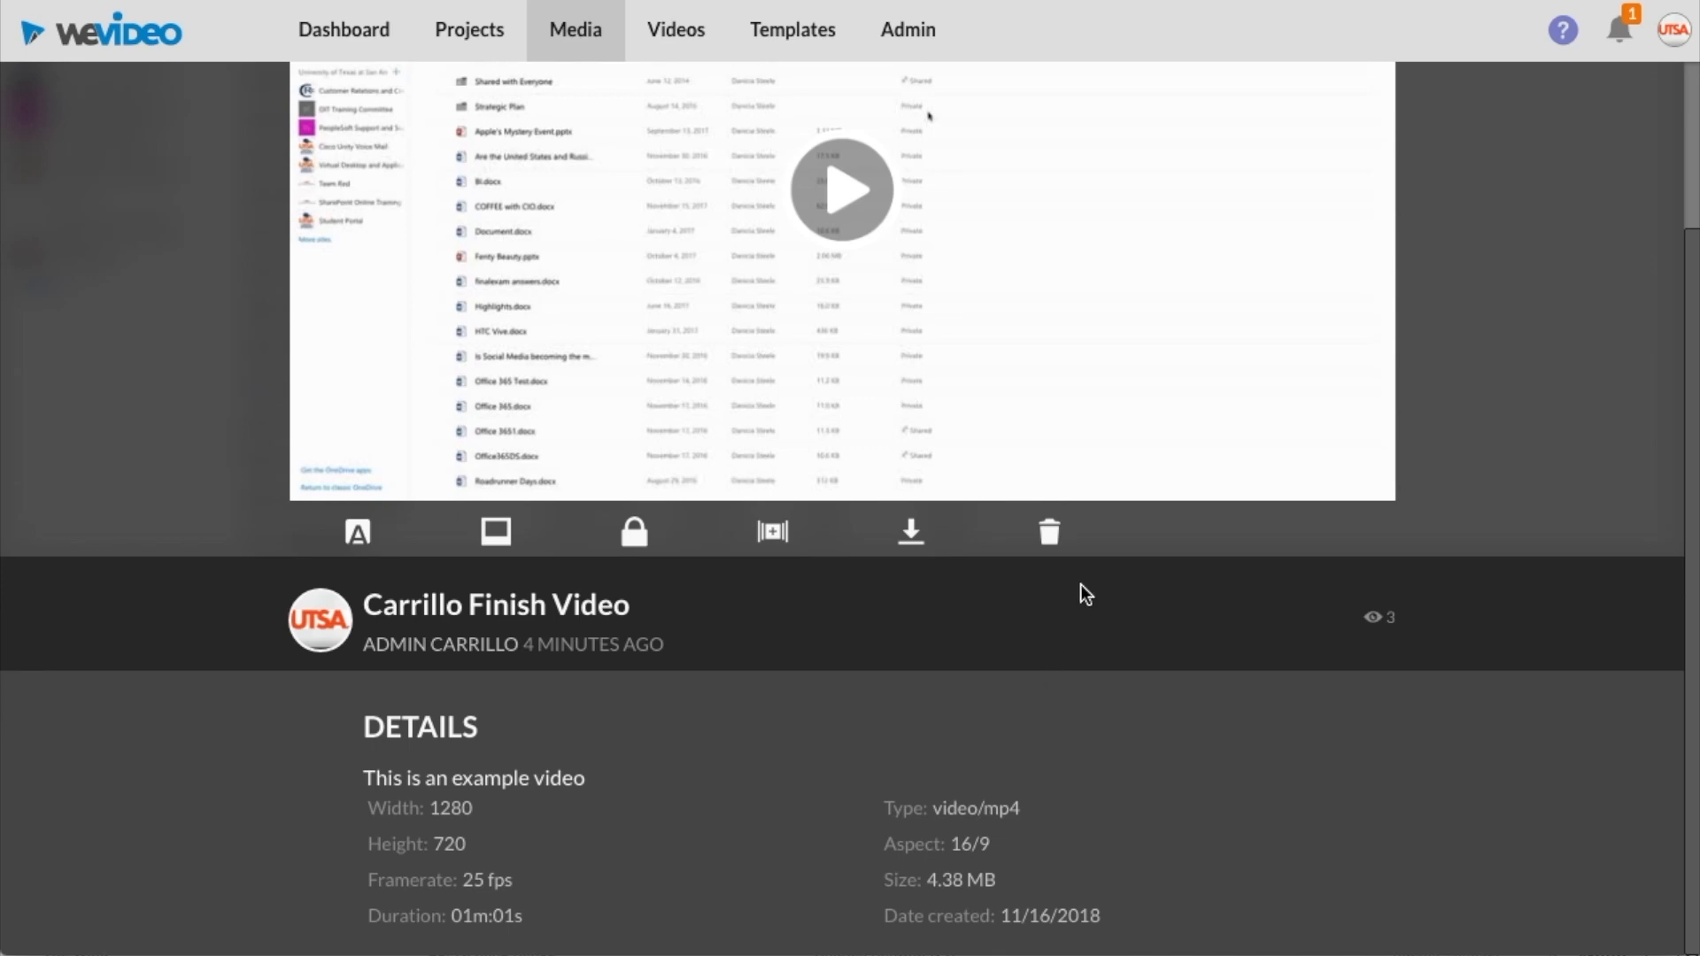
pyautogui.click(682, 34)
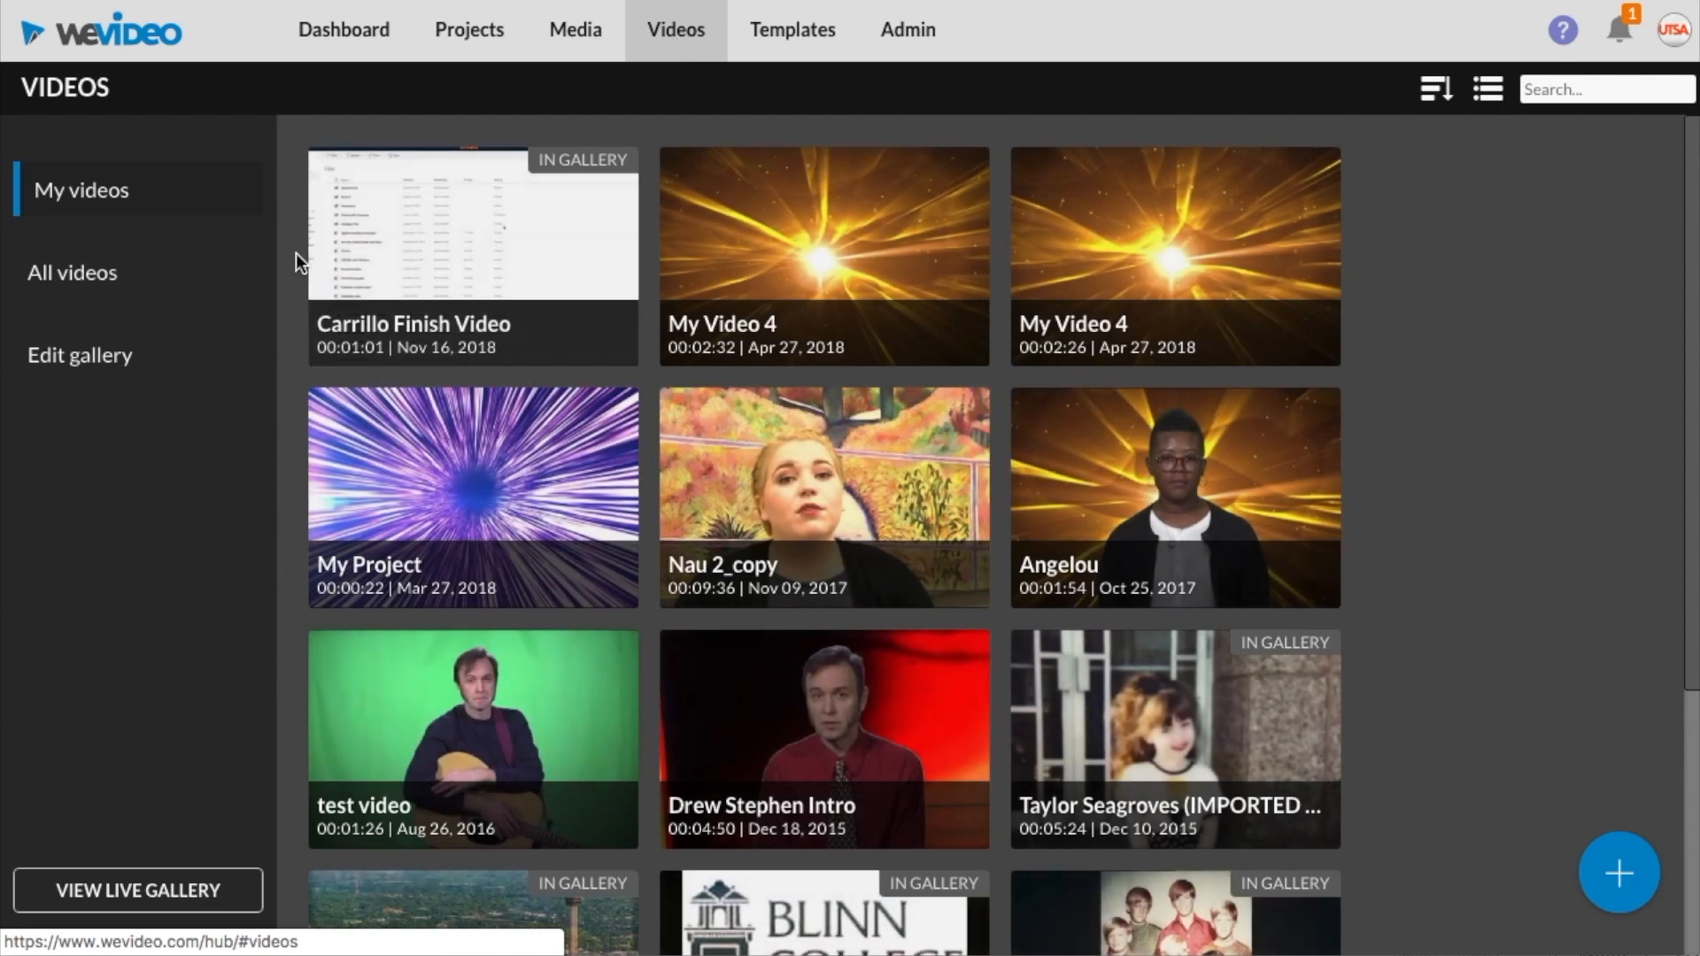
pyautogui.click(188, 891)
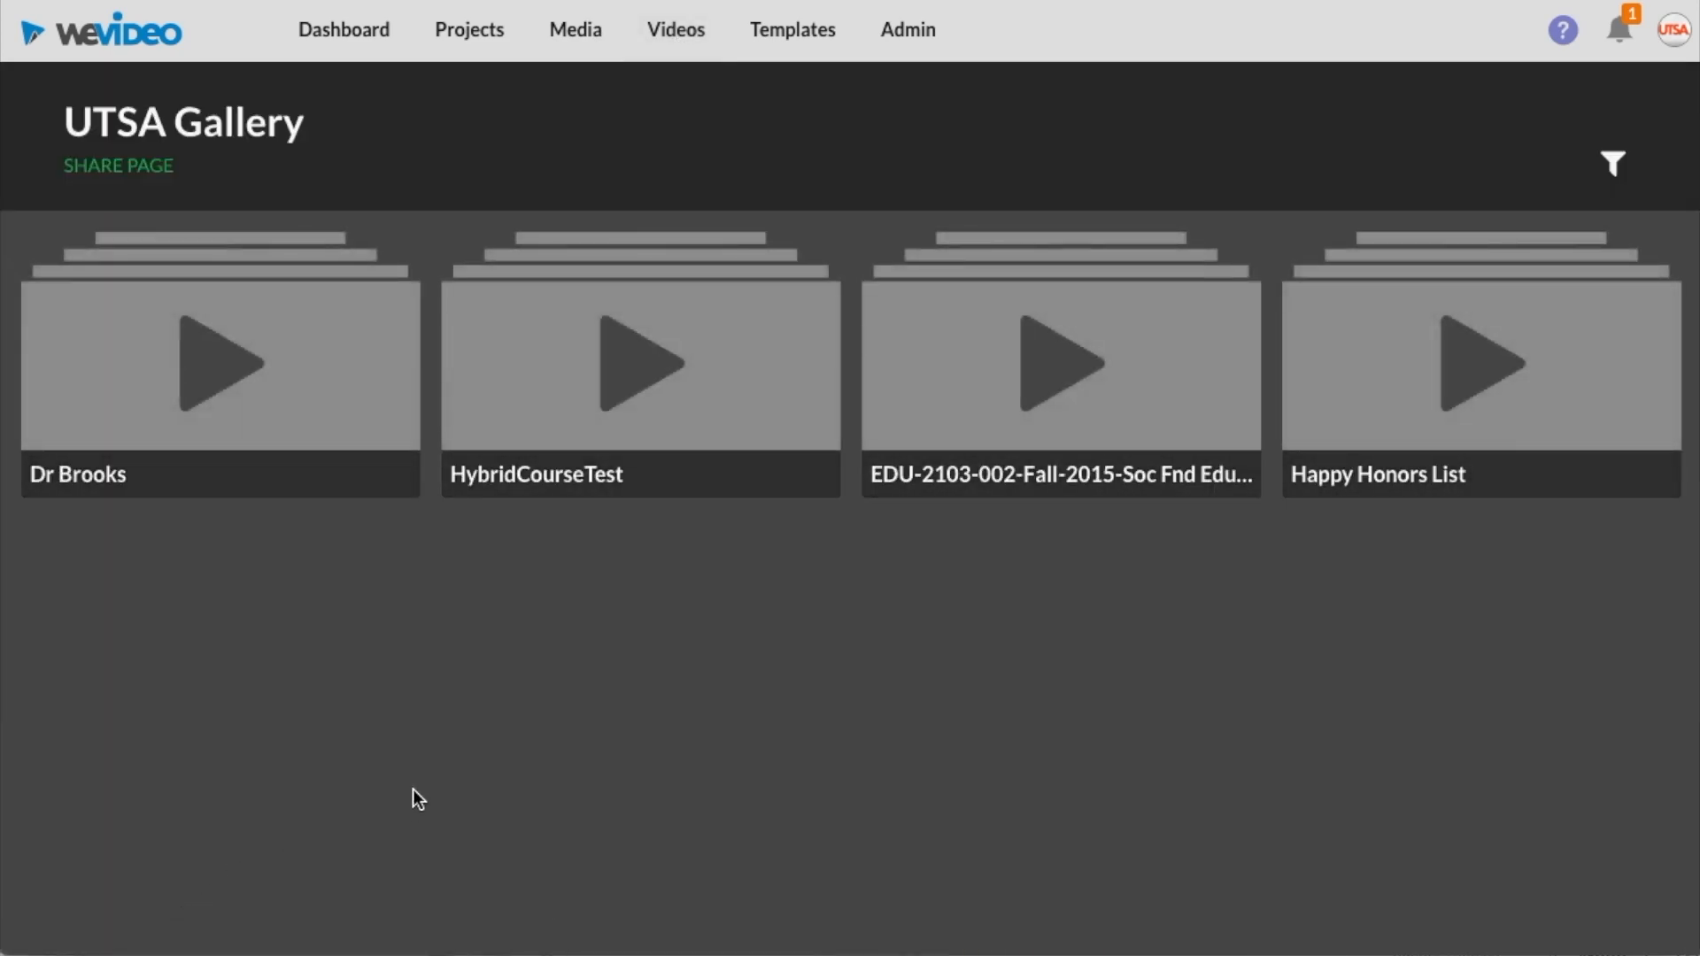
pyautogui.moveTo(1458, 417)
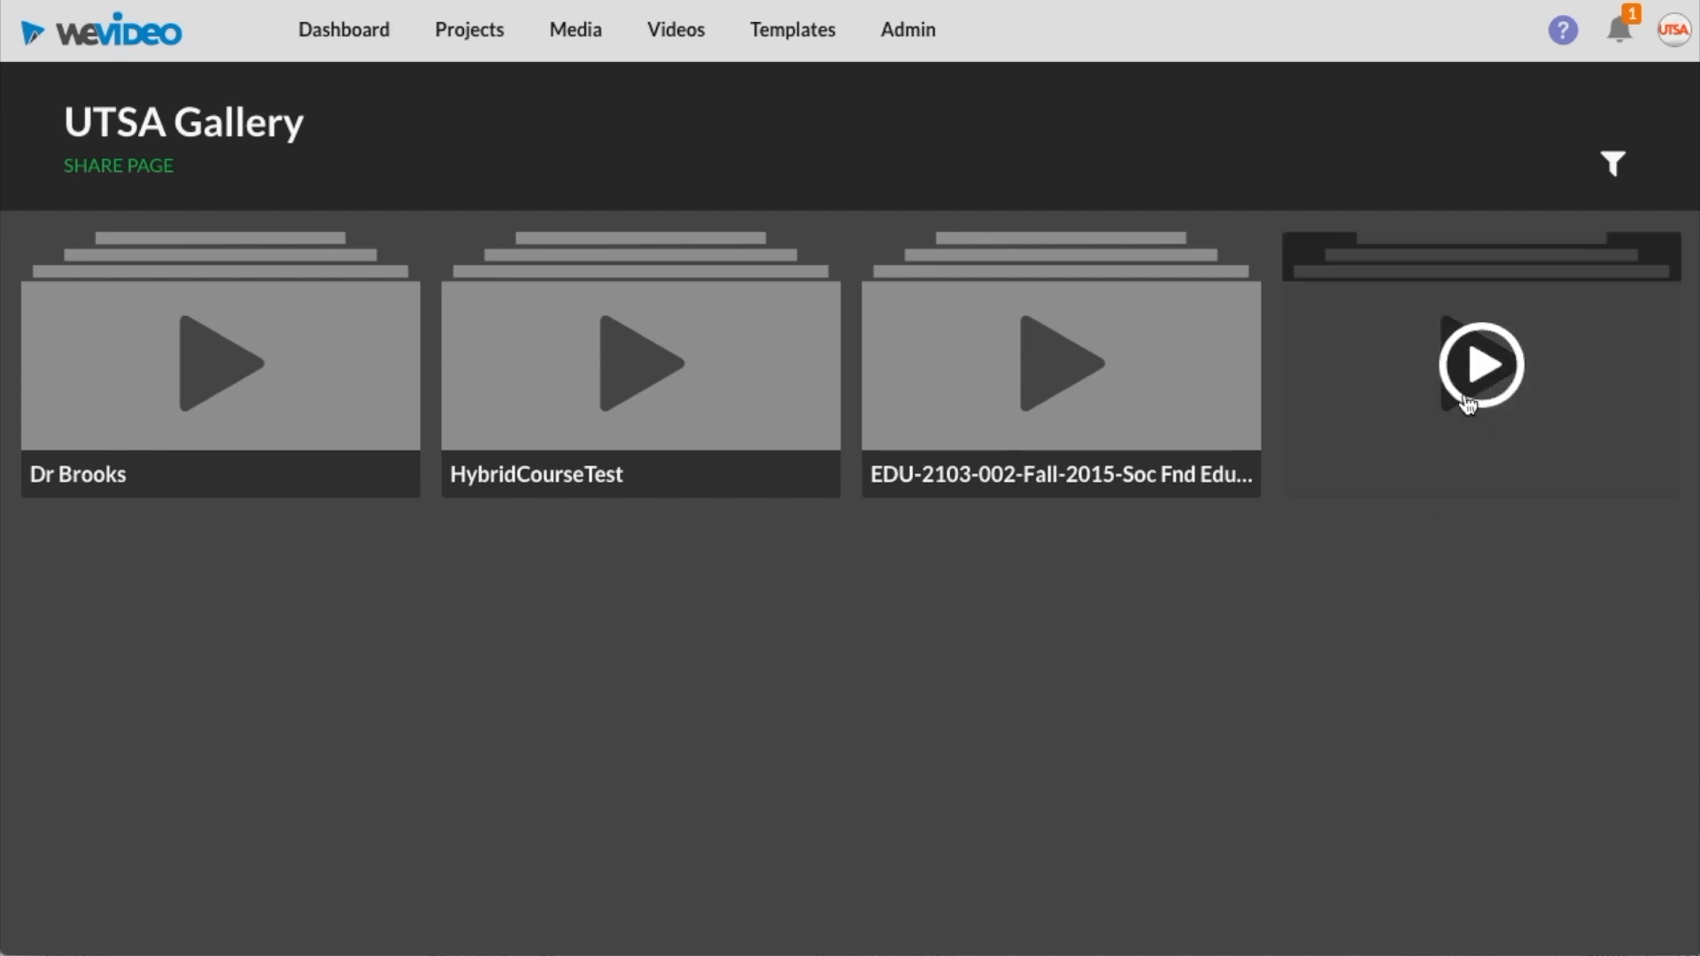
pyautogui.click(1465, 400)
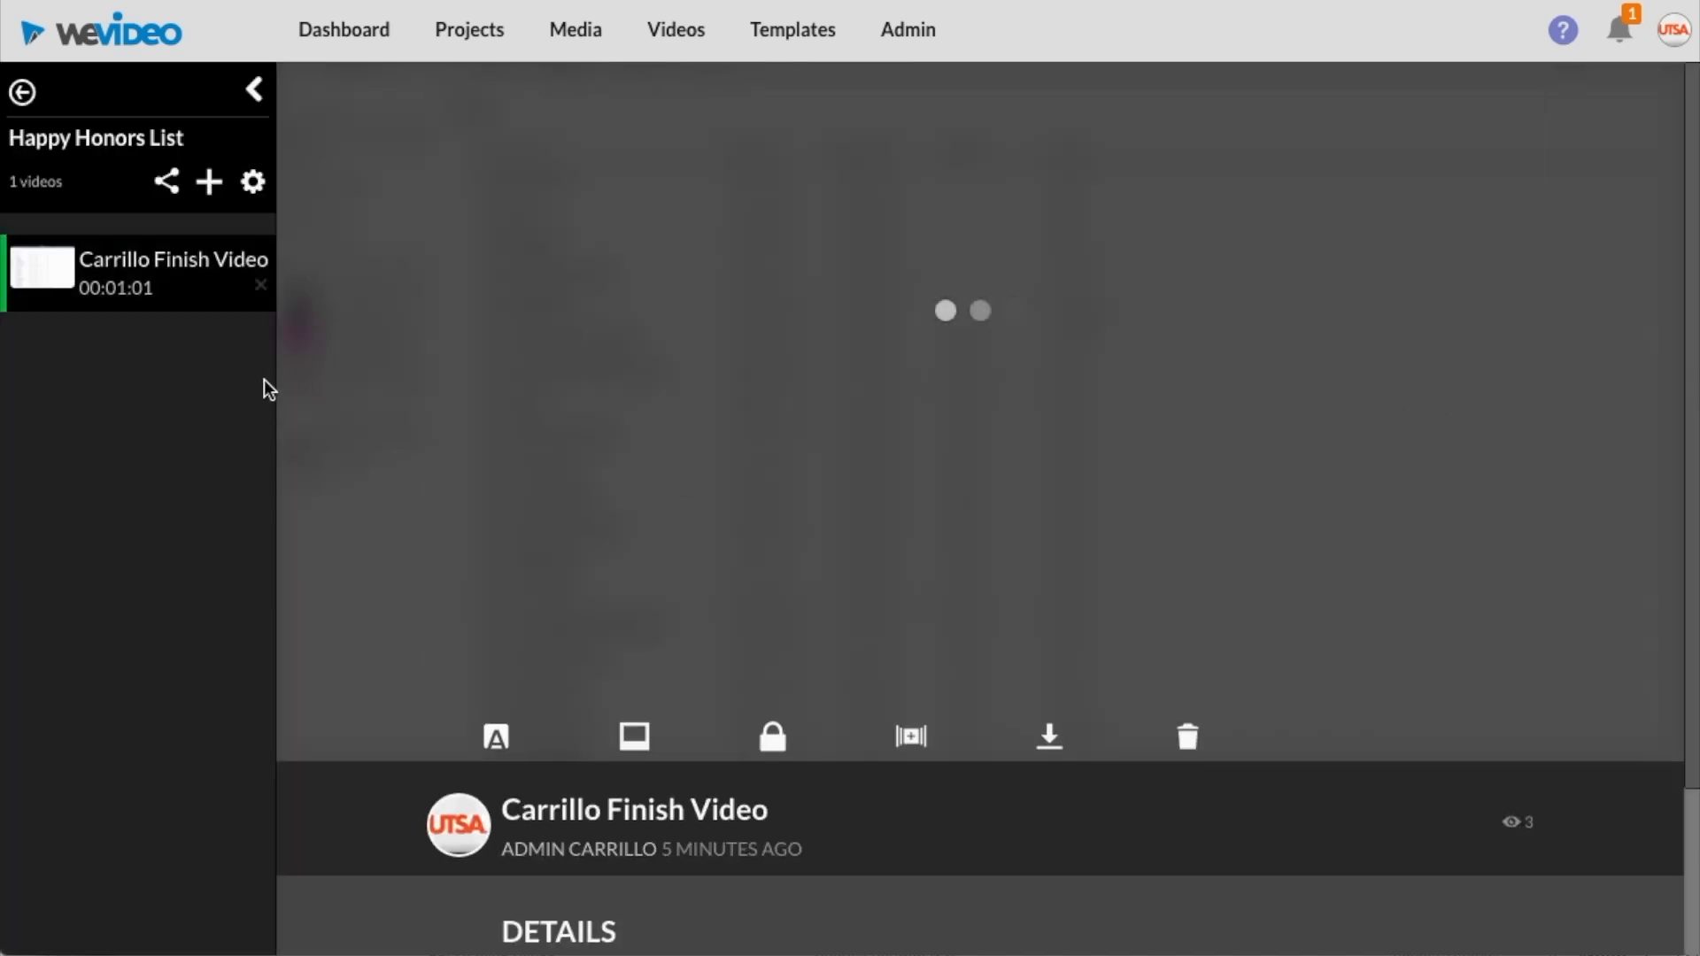